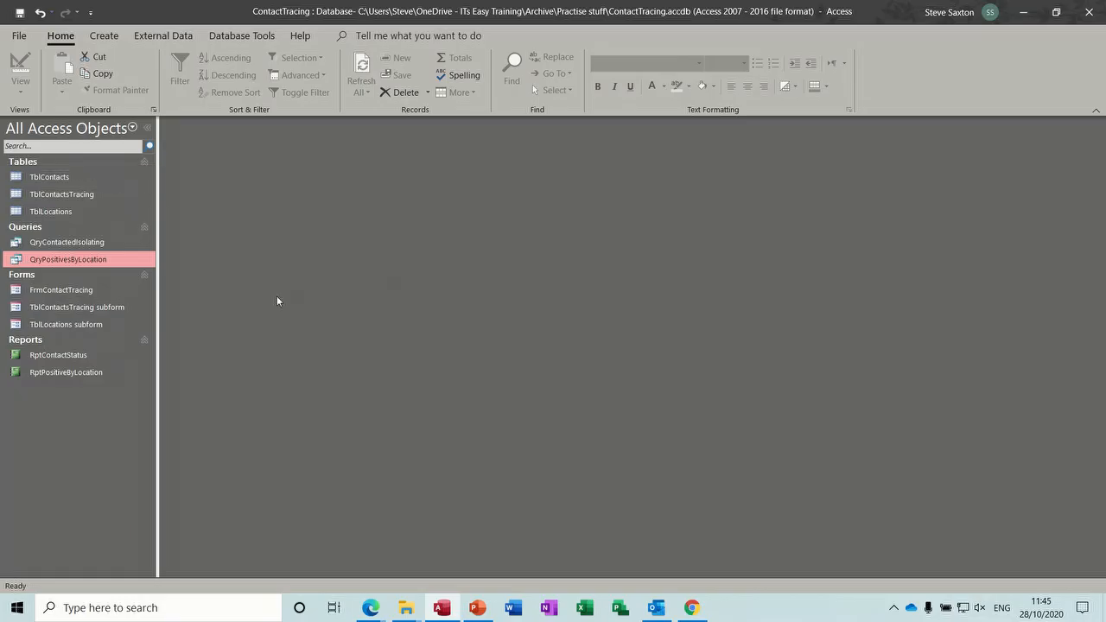
- Open the FrmContactTracing form and step forward through its records to the blank new record
{"action": "left_click", "coordinate": [57, 180]}
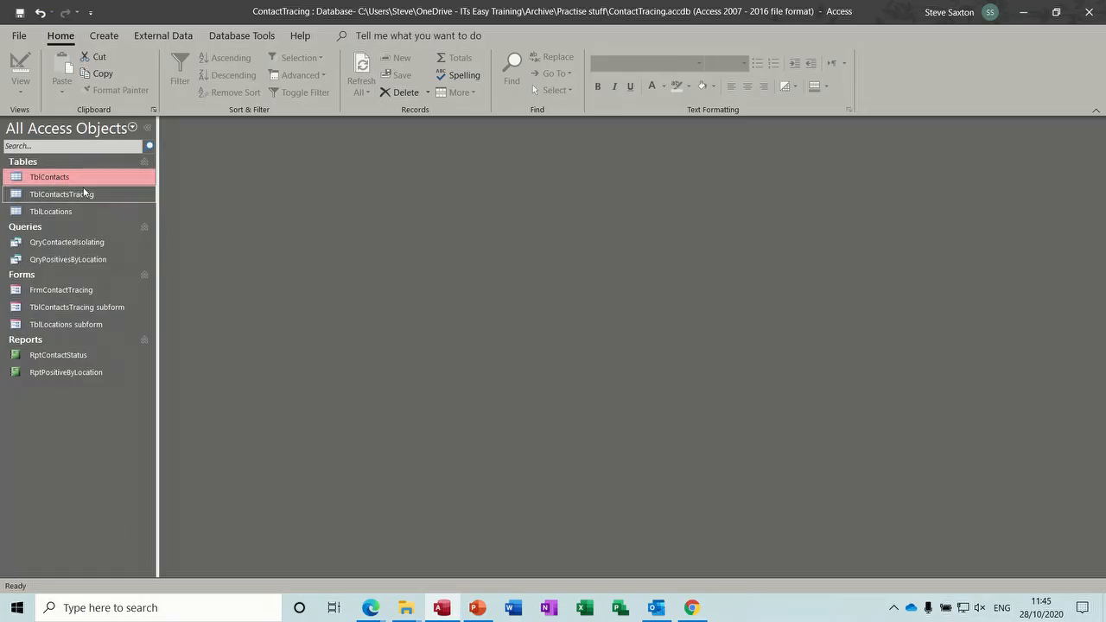
{"action": "double_click", "coordinate": [62, 292]}
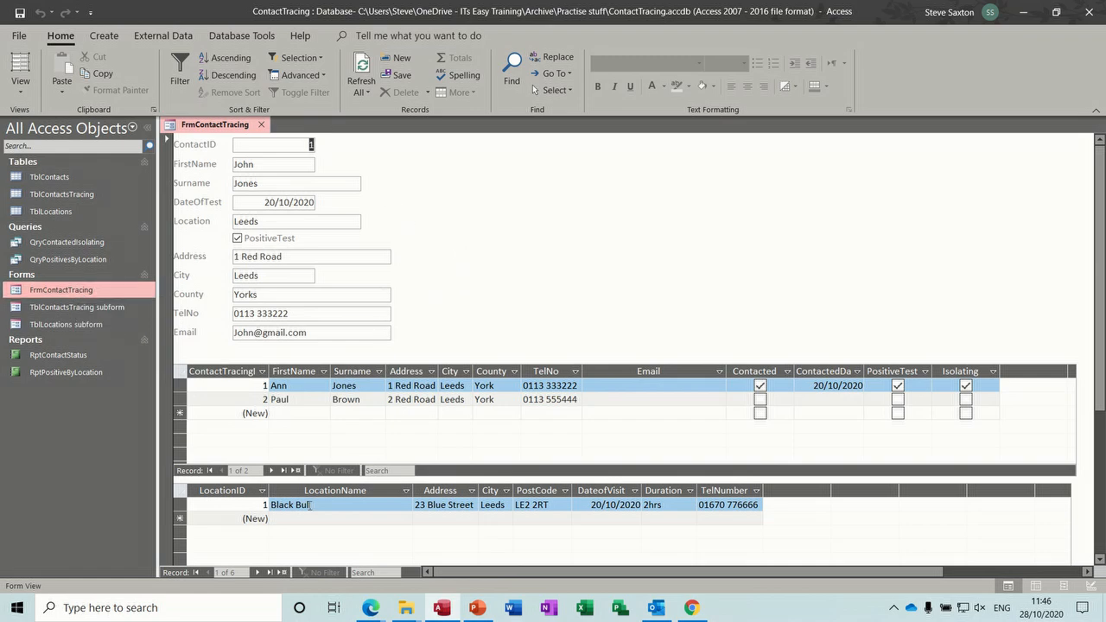
{"action": "left_click", "coordinate": [256, 573]}
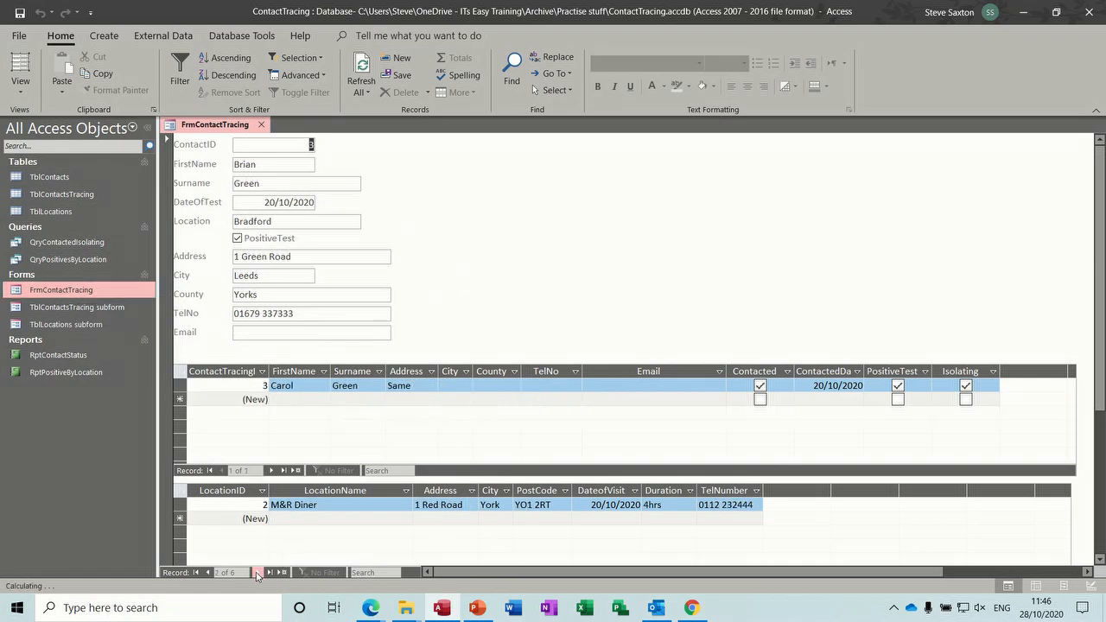
{"action": "left_click", "coordinate": [257, 573]}
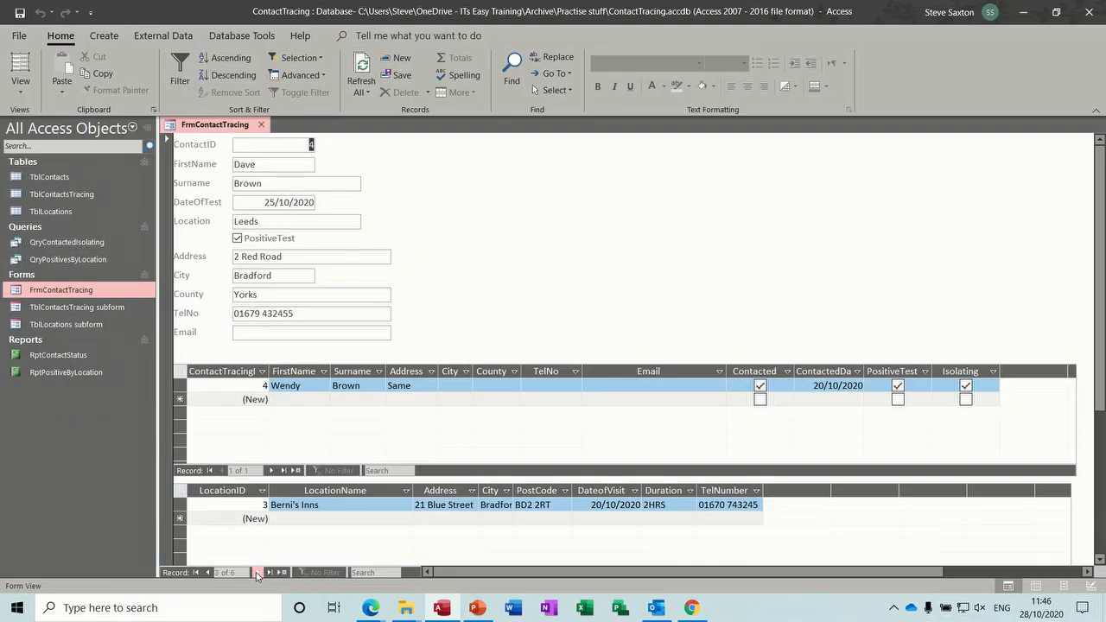
{"action": "left_click", "coordinate": [257, 573]}
{"action": "left_click", "coordinate": [256, 572]}
{"action": "left_click", "coordinate": [257, 573]}
{"action": "left_click", "coordinate": [256, 573]}
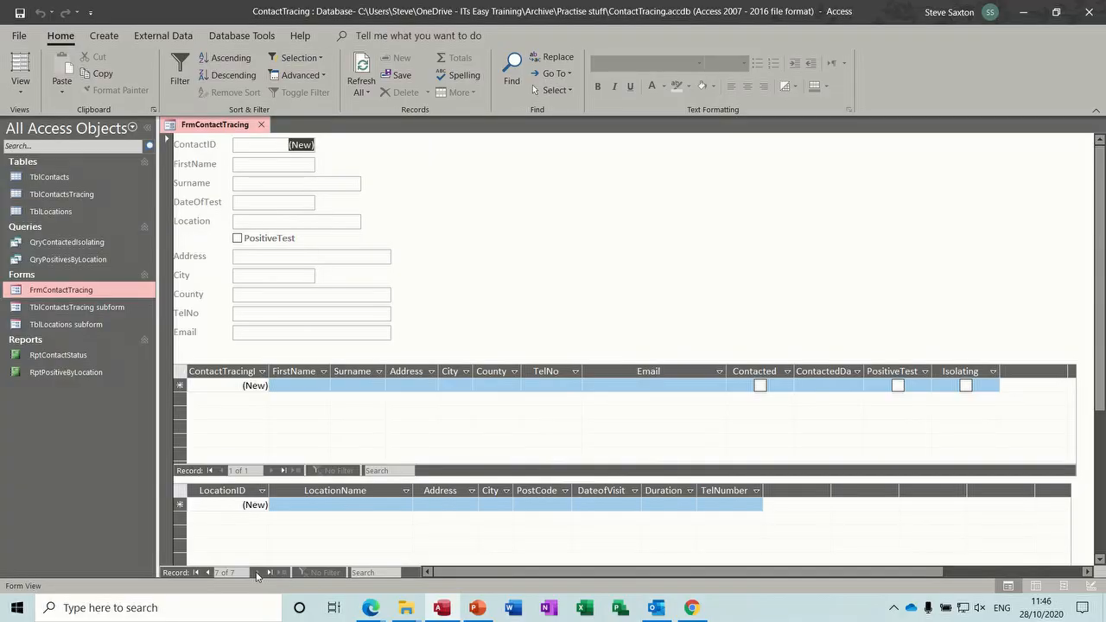
- Step back through the form's records to the first one and close the form
{"action": "left_click", "coordinate": [207, 573]}
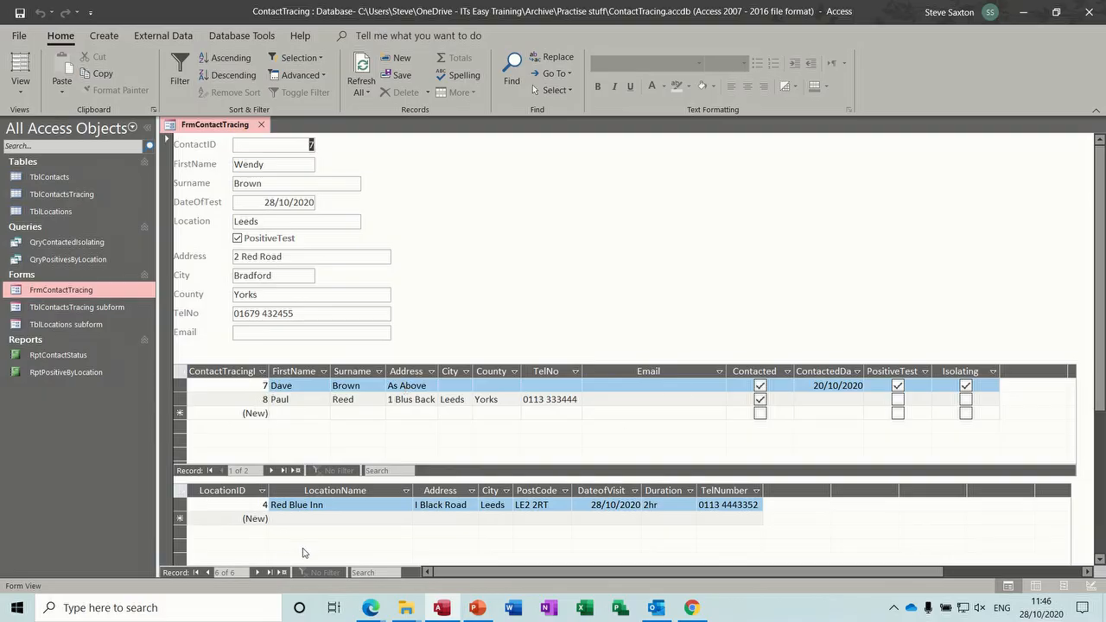
{"action": "left_click", "coordinate": [209, 573]}
{"action": "left_click", "coordinate": [210, 573]}
{"action": "left_click", "coordinate": [210, 573]}
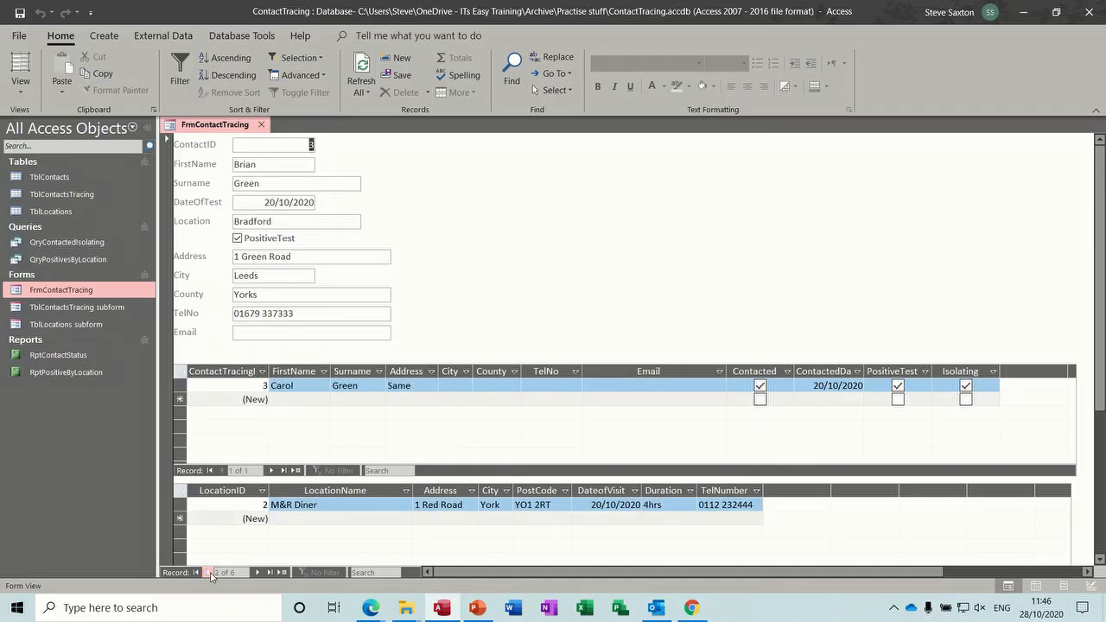
{"action": "double_click", "coordinate": [210, 573]}
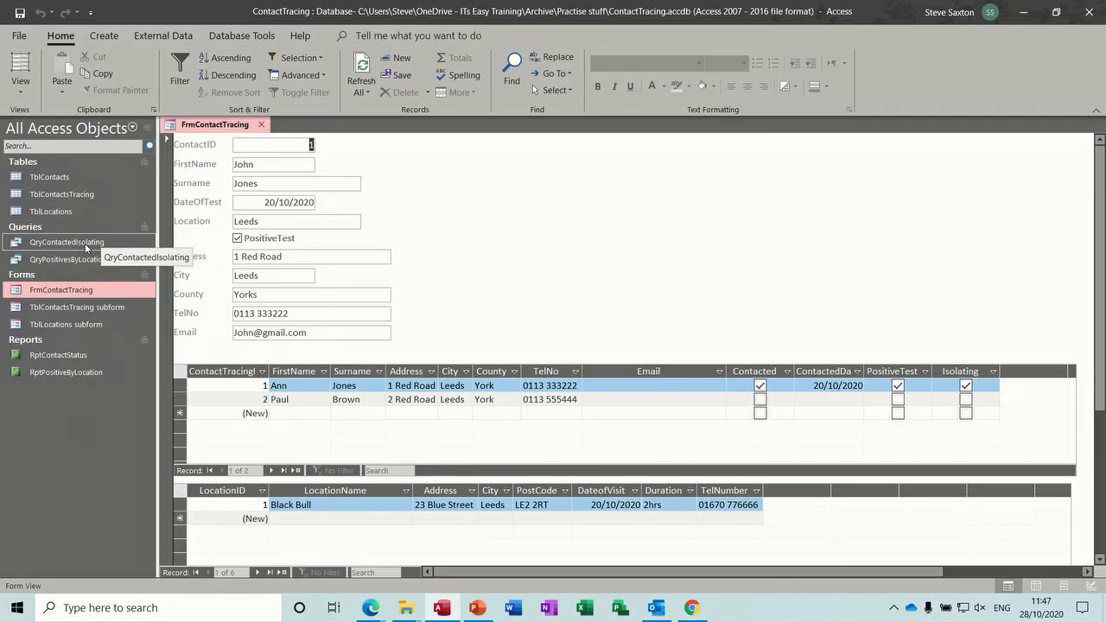
{"action": "left_click", "coordinate": [261, 125]}
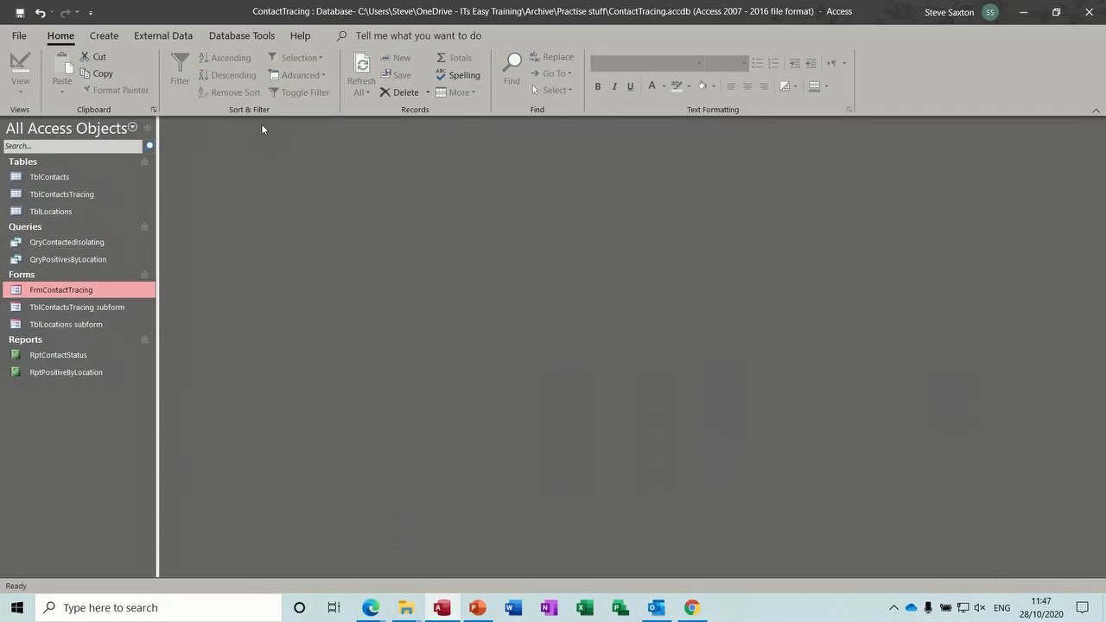
- Open the QryContactedIsolating and QryPositivesByLocation queries in turn to review their results, closing each
{"action": "double_click", "coordinate": [67, 242]}
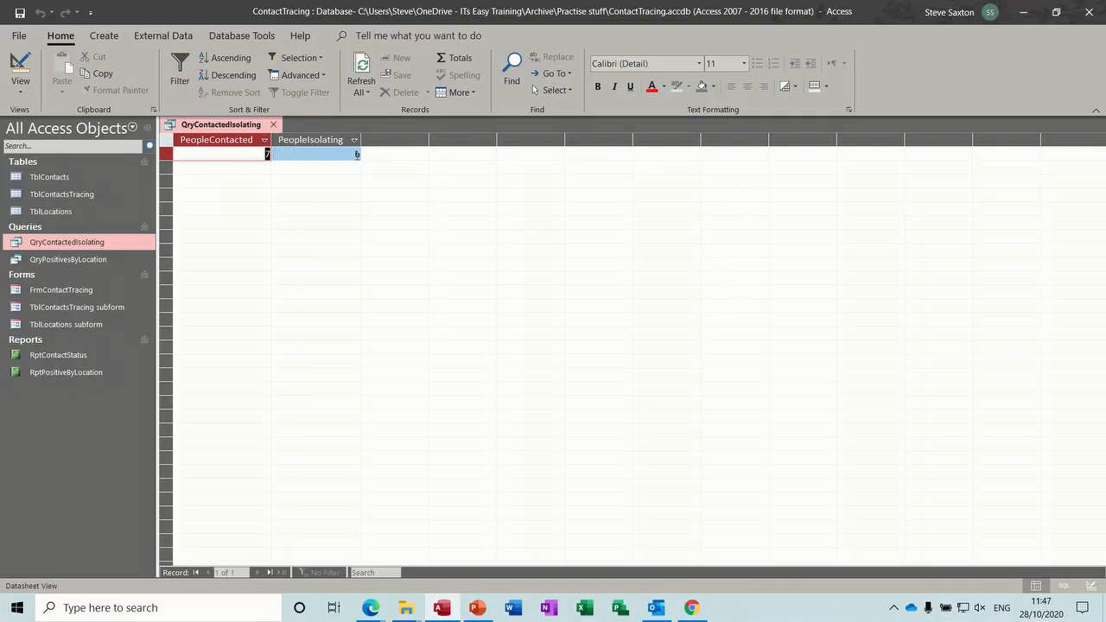
{"action": "left_click", "coordinate": [271, 126]}
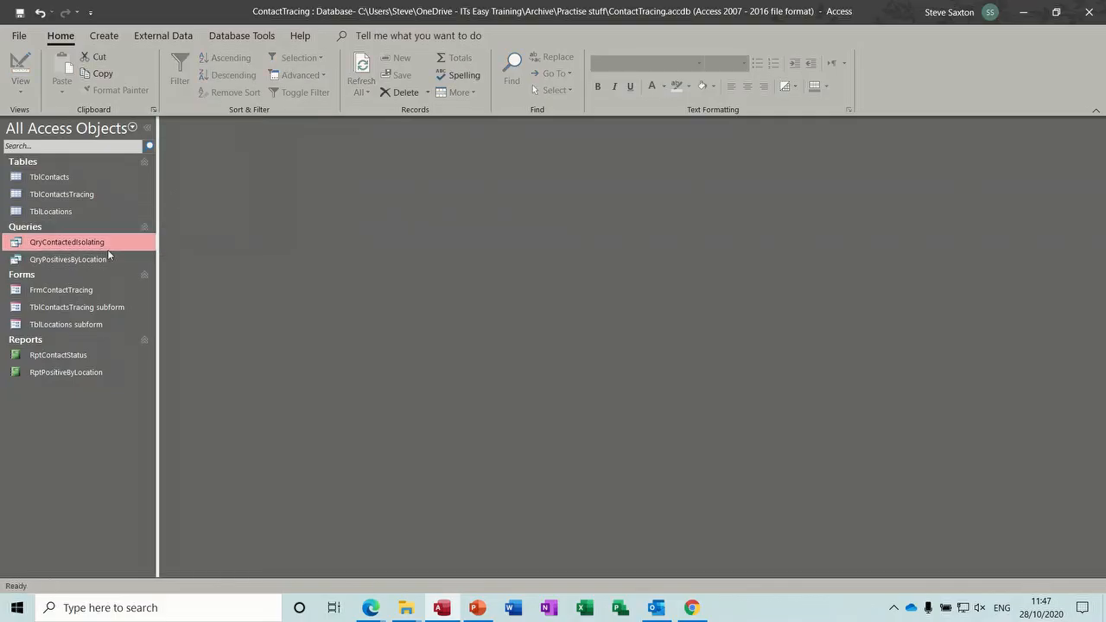
{"action": "left_click", "coordinate": [89, 261]}
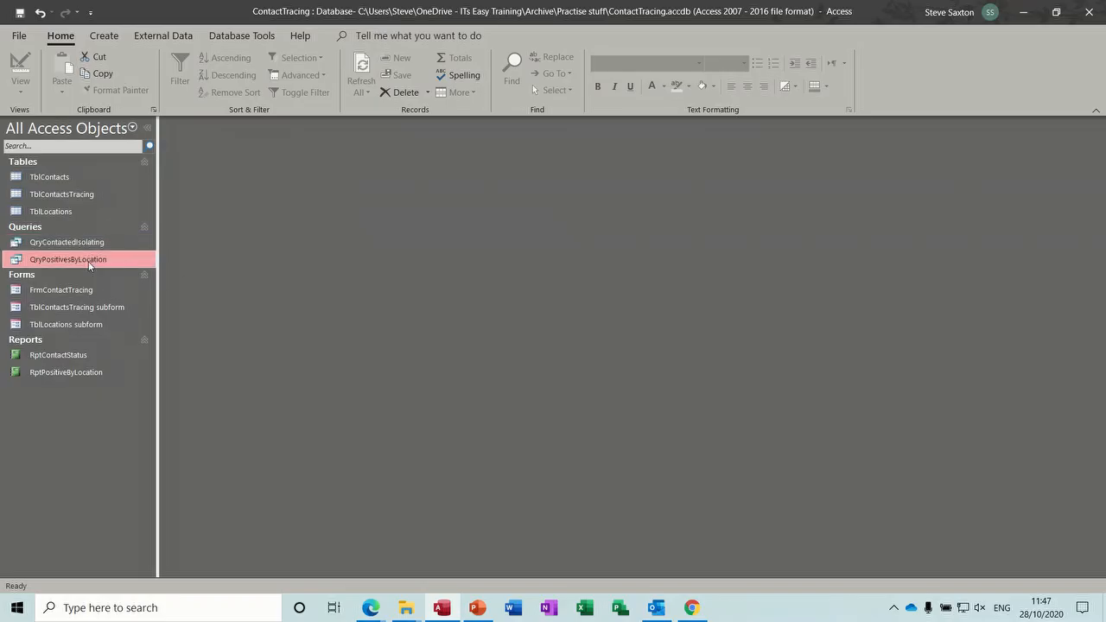
{"action": "double_click", "coordinate": [89, 263]}
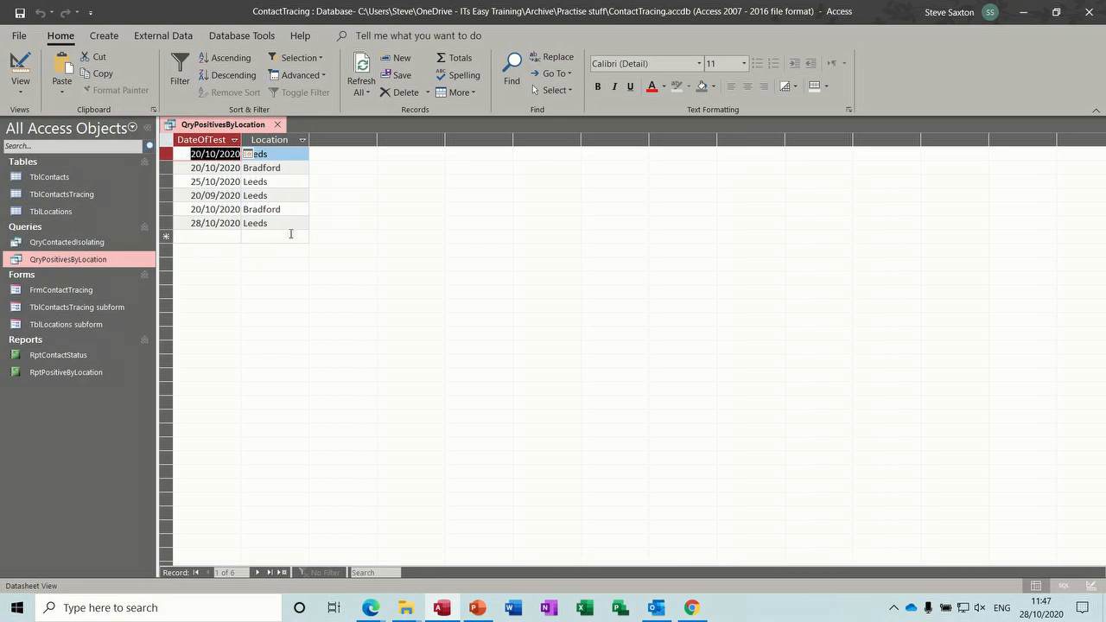
{"action": "left_click", "coordinate": [277, 124]}
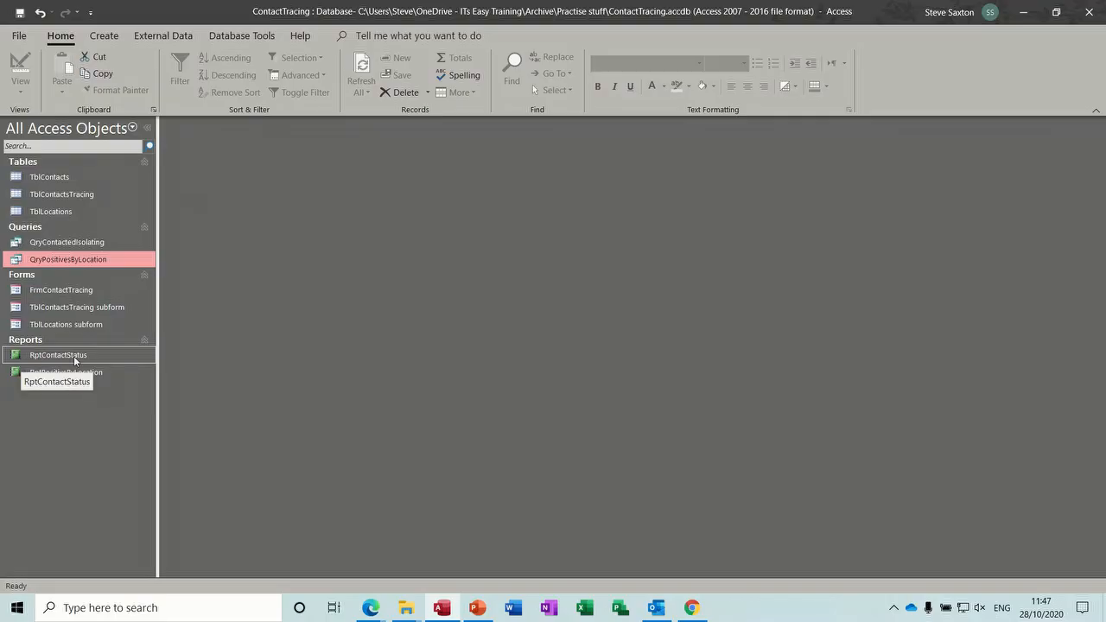
- Open the RptContactStatus and RptPositiveByLocation chart reports in turn to review them, closing each
{"action": "double_click", "coordinate": [73, 356]}
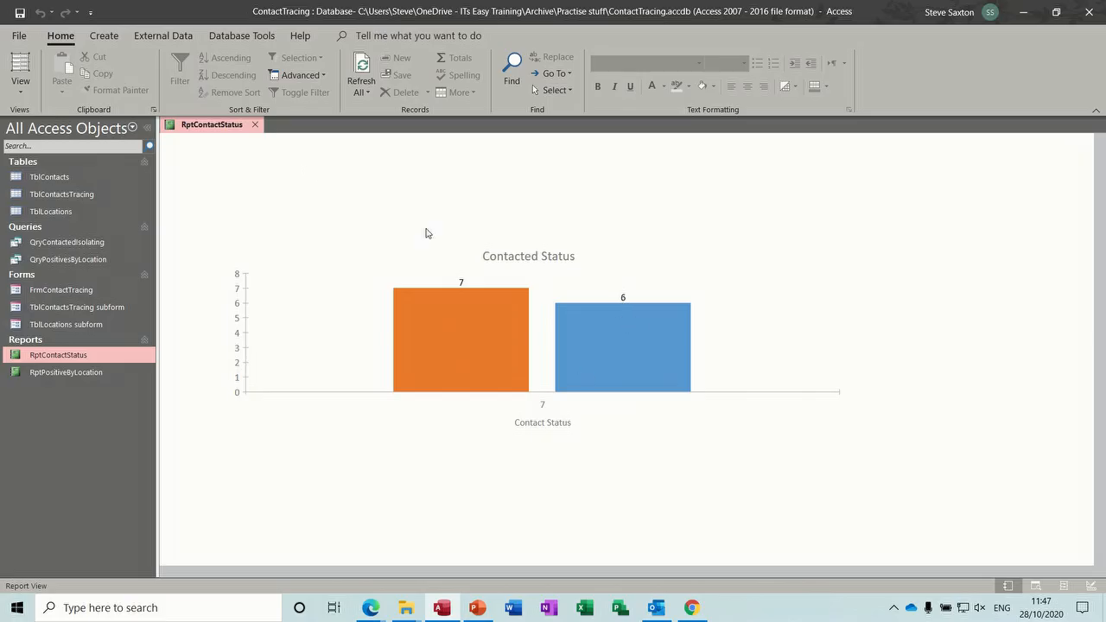
{"action": "left_click", "coordinate": [256, 125]}
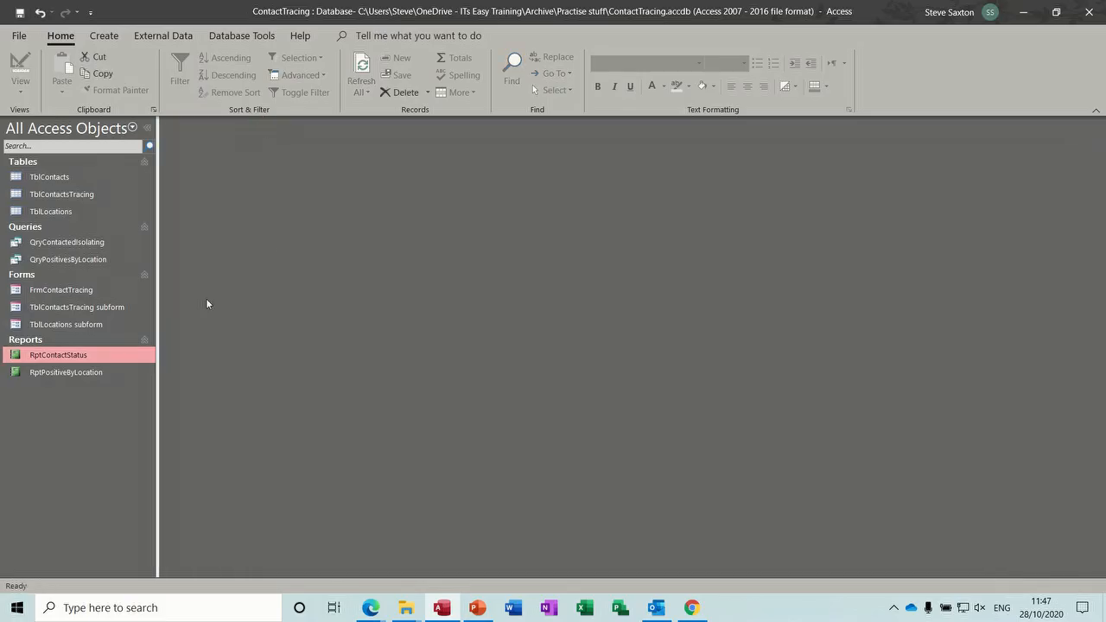
{"action": "left_click", "coordinate": [75, 374]}
{"action": "double_click", "coordinate": [75, 374]}
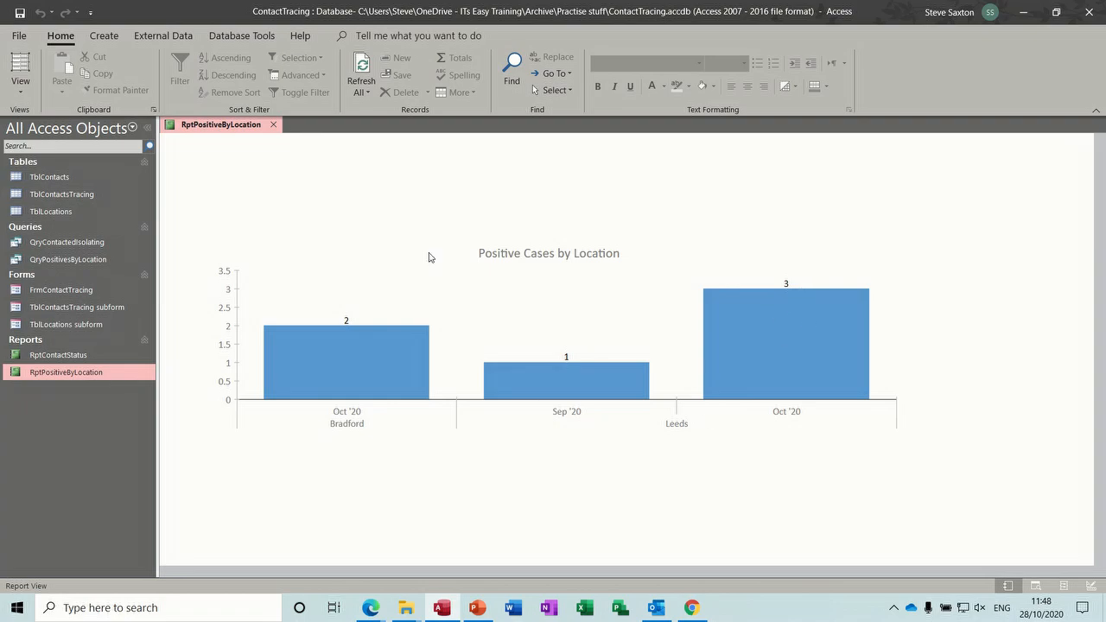
{"action": "left_click", "coordinate": [273, 124]}
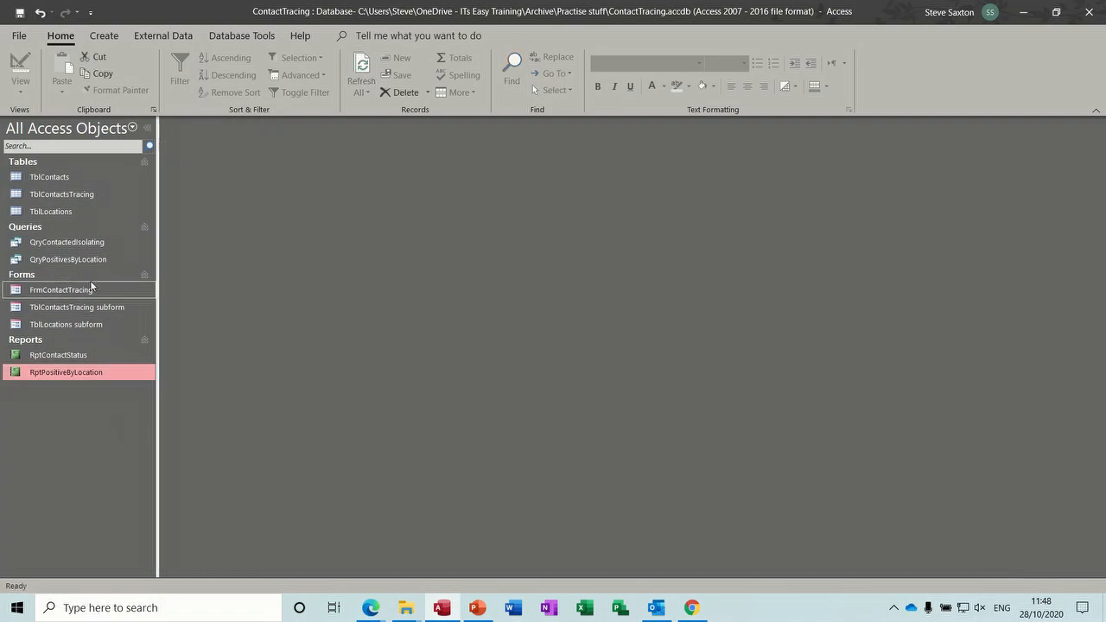
- Open QryContactedIsolating in Design View, widen the PeopleIsolating column to read its expression, then close the query
{"action": "left_click", "coordinate": [71, 247]}
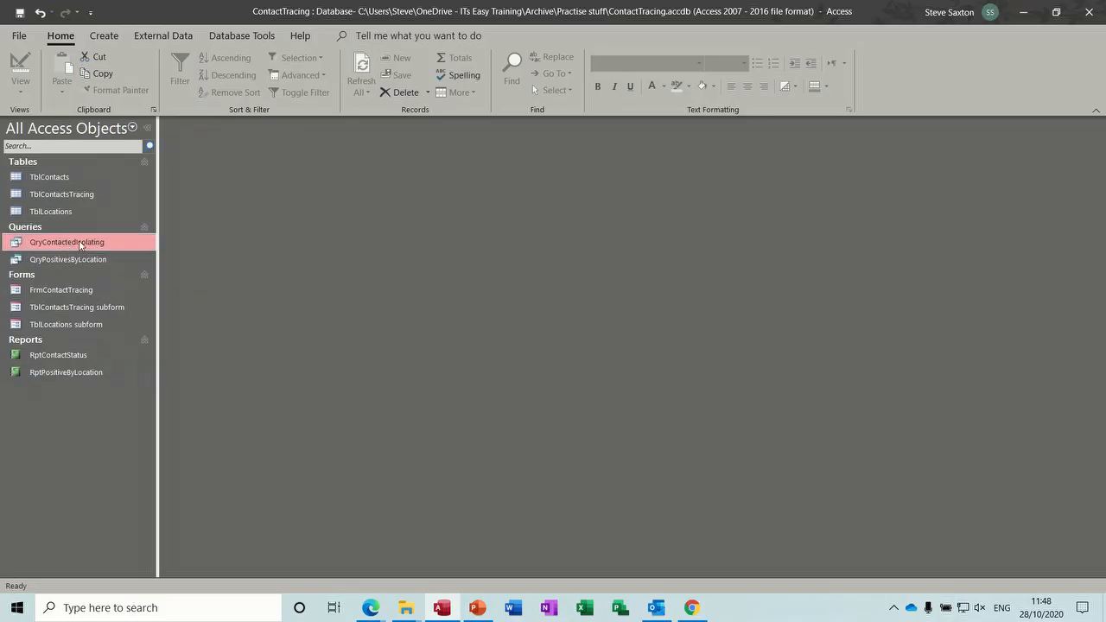
{"action": "right_click", "coordinate": [79, 246]}
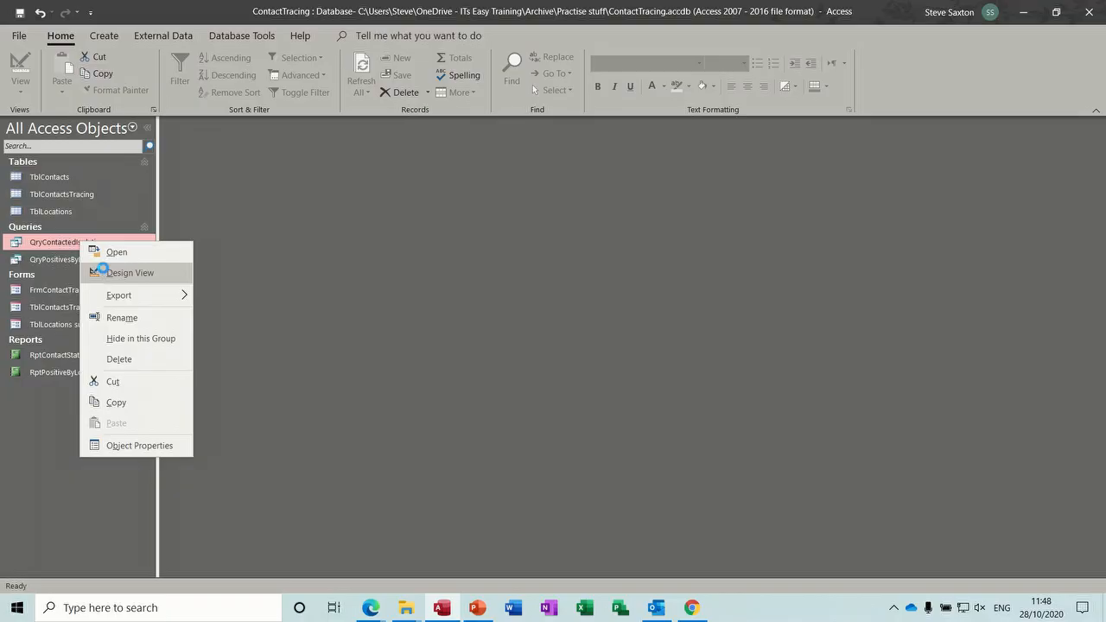
{"action": "left_click", "coordinate": [100, 271]}
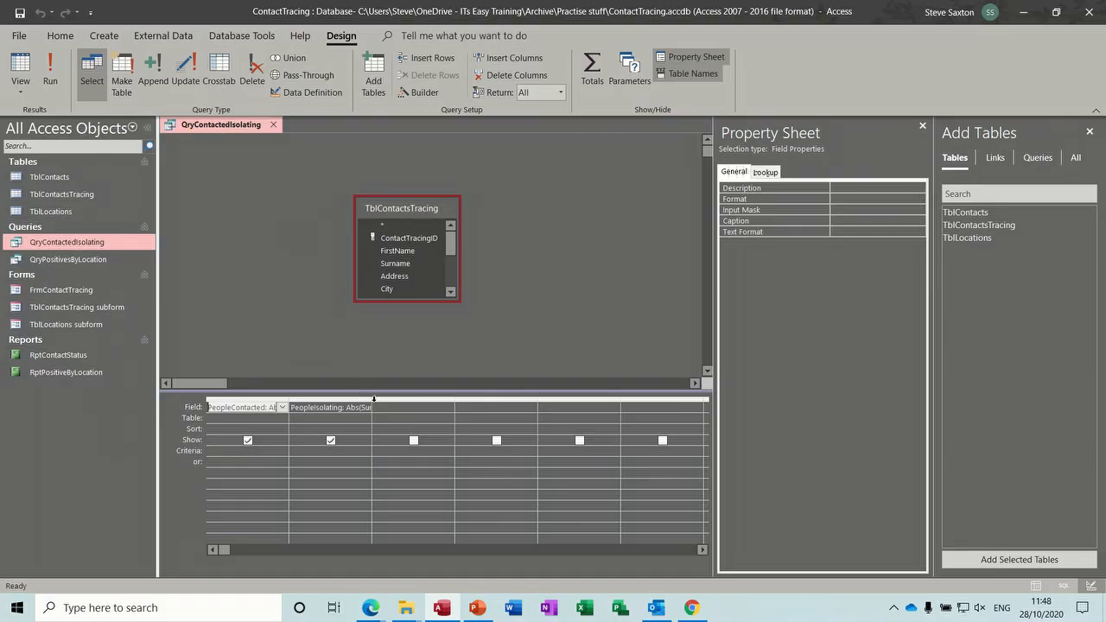
{"action": "left_click_drag", "start_coordinate": [374, 406], "coordinate": [510, 423]}
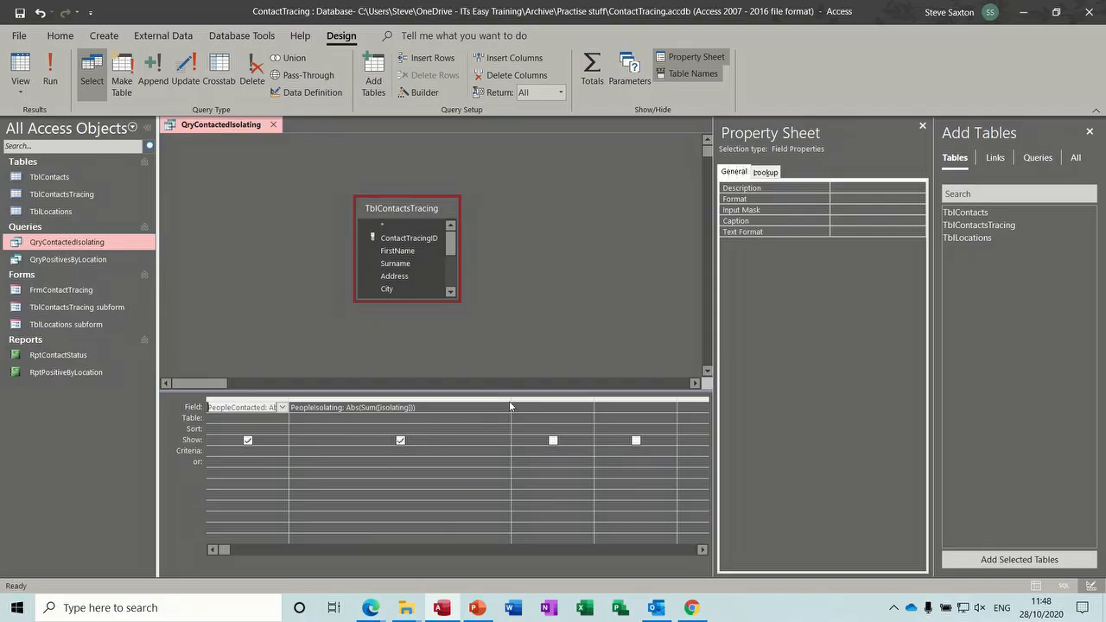
{"action": "left_click_drag", "start_coordinate": [510, 400], "coordinate": [403, 403]}
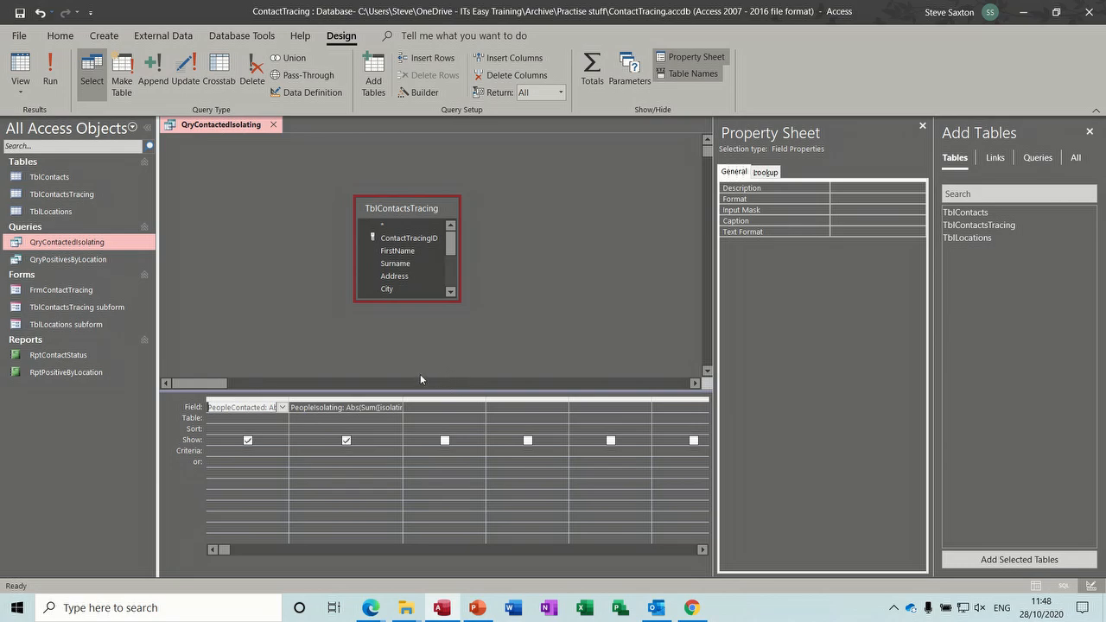
{"action": "left_click", "coordinate": [275, 126]}
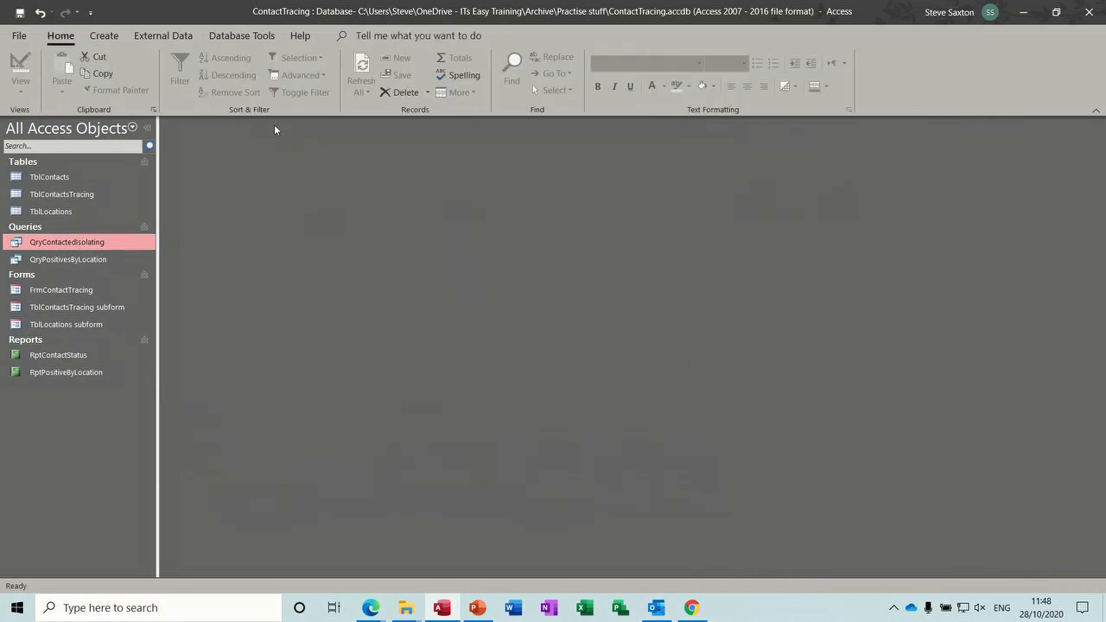
- Start a new blank query in Query Design
{"action": "left_click", "coordinate": [91, 260]}
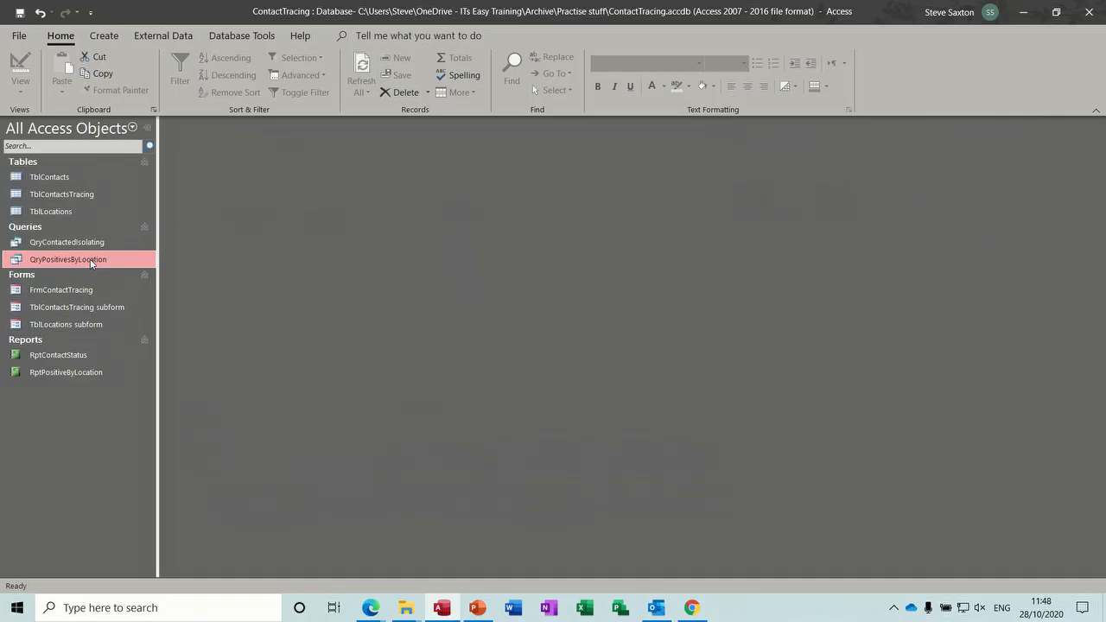
{"action": "left_click", "coordinate": [104, 37]}
{"action": "left_click", "coordinate": [224, 77]}
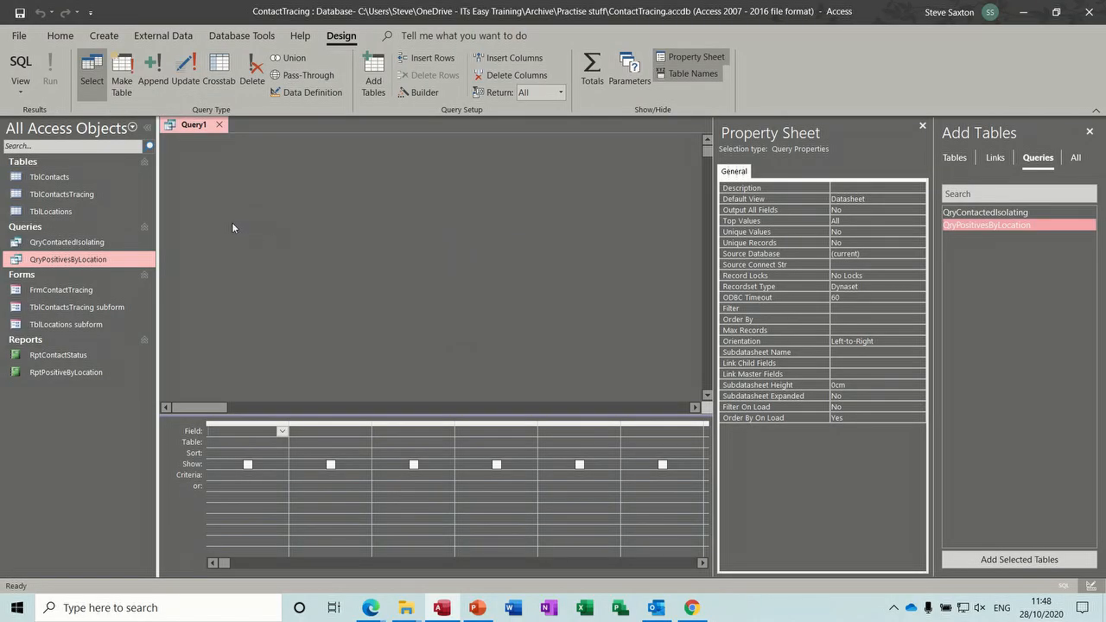
- Add TblContactsTracing to the new query and scroll through its field list
{"action": "left_click_drag", "start_coordinate": [86, 195], "coordinate": [334, 223]}
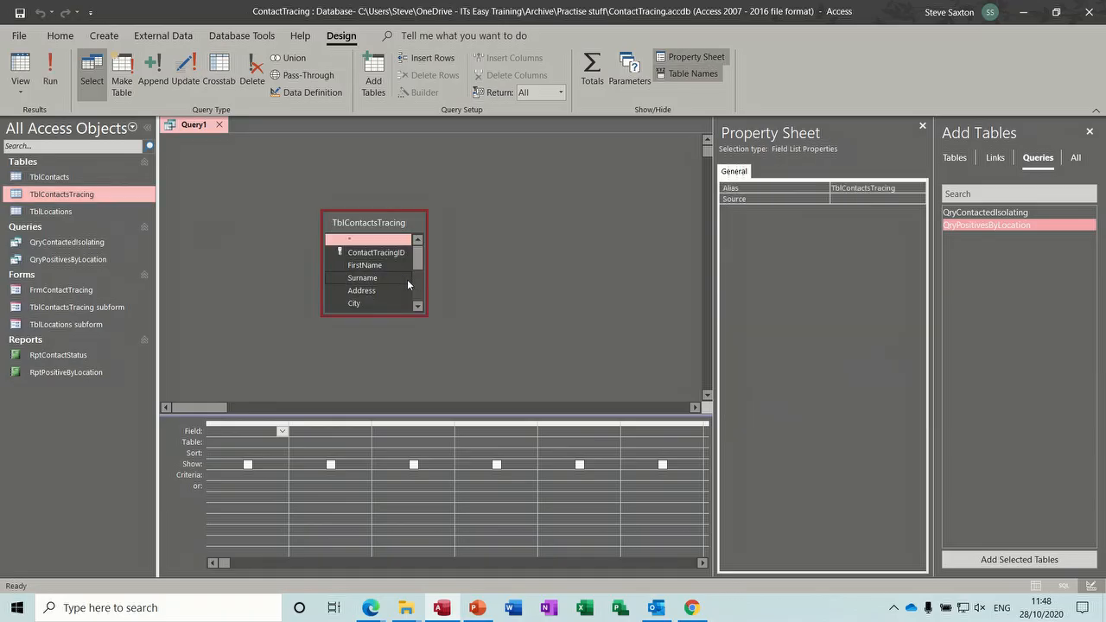
{"action": "left_click", "coordinate": [419, 307]}
{"action": "left_click", "coordinate": [418, 307]}
{"action": "left_click", "coordinate": [418, 307]}
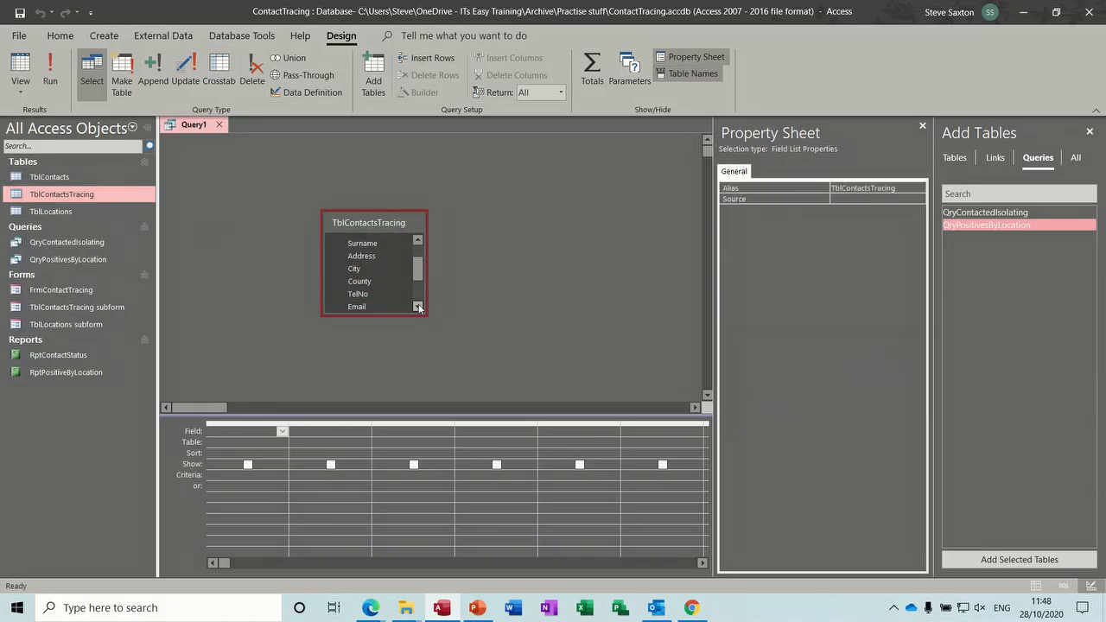
{"action": "left_click_drag", "start_coordinate": [418, 272], "coordinate": [410, 309]}
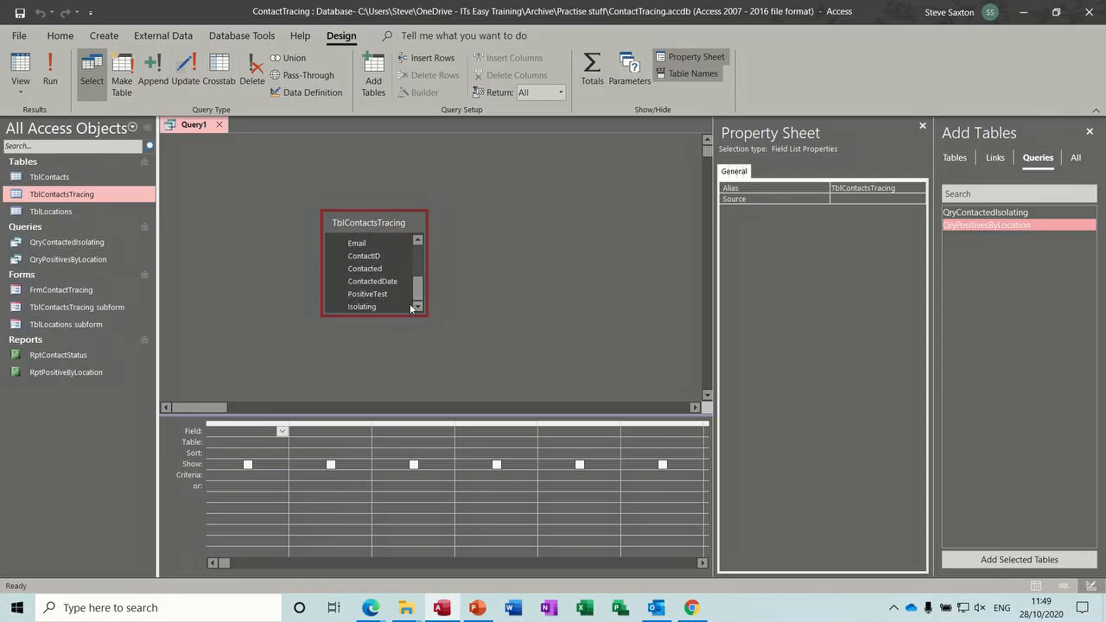
- Open QryPositivesByLocation and switch it to Design View to inspect its table and fields
{"action": "double_click", "coordinate": [69, 259]}
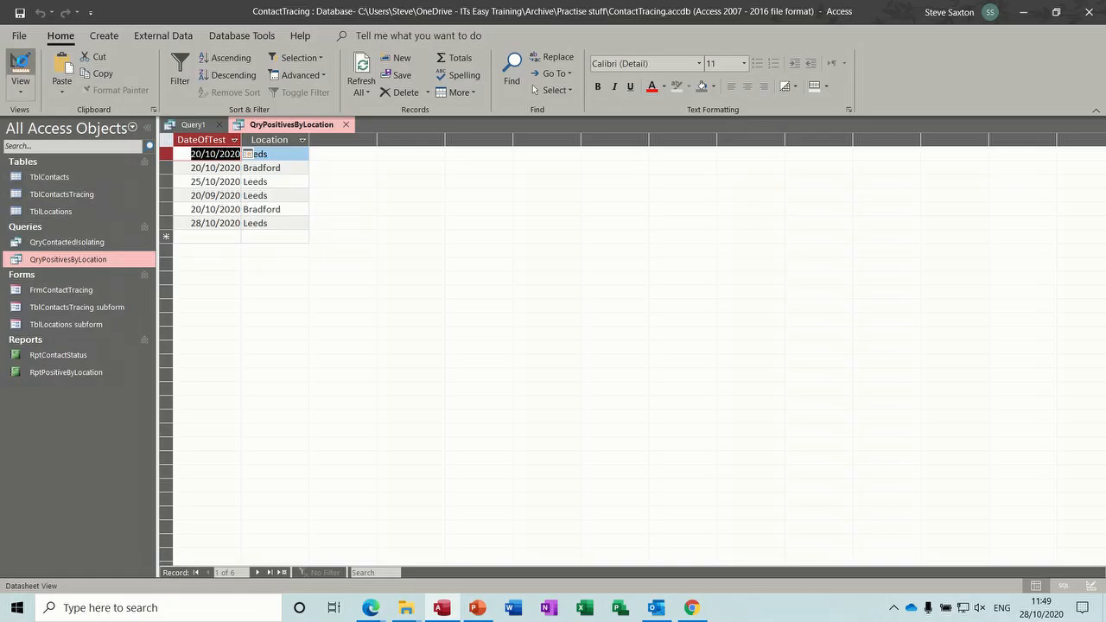
{"action": "left_click", "coordinate": [19, 67]}
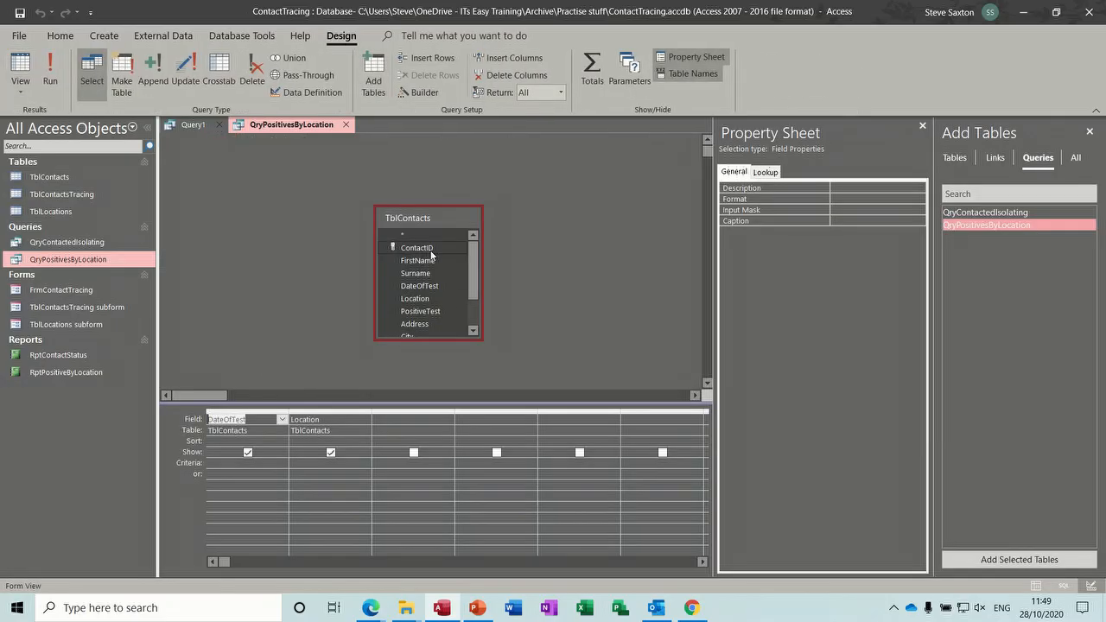
- Return to the new query and remove TblContactsTracing from its design
{"action": "left_click", "coordinate": [346, 128]}
{"action": "left_click", "coordinate": [380, 222]}
{"action": "key", "text": "Delete"}
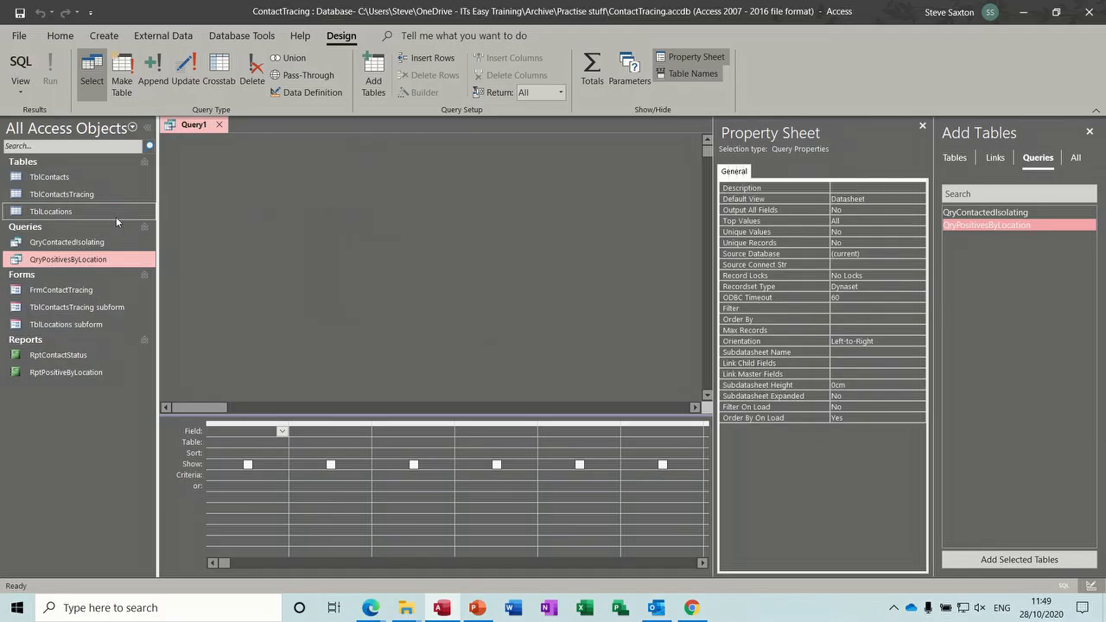
- Add TblContacts to the new query and place its Location and DateOfTest fields in the grid
{"action": "left_click_drag", "start_coordinate": [60, 181], "coordinate": [357, 206]}
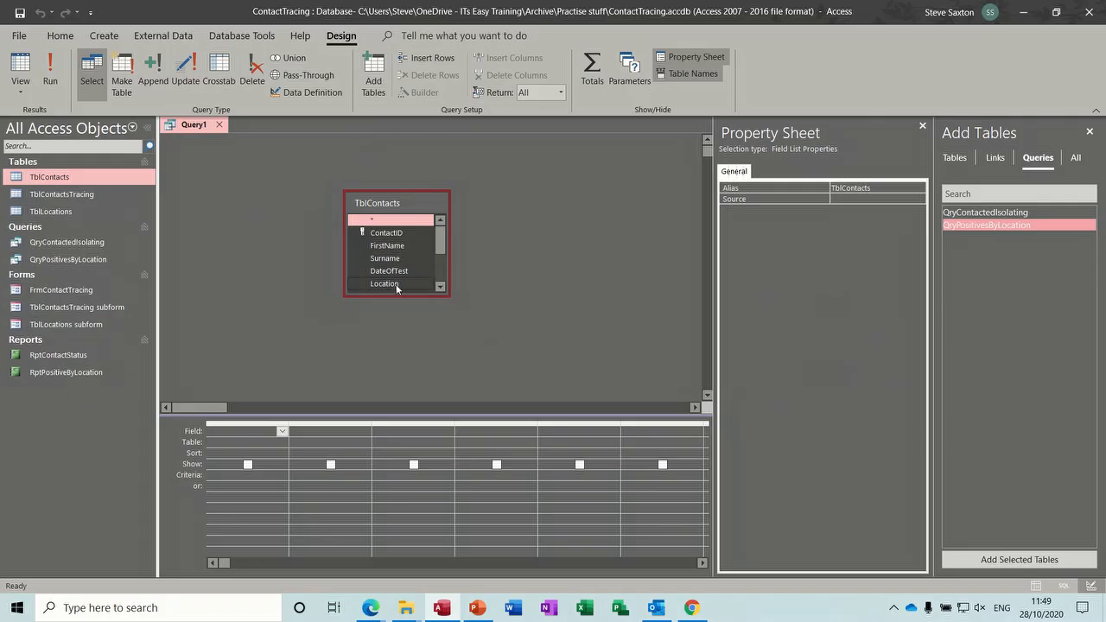
{"action": "double_click", "coordinate": [395, 283]}
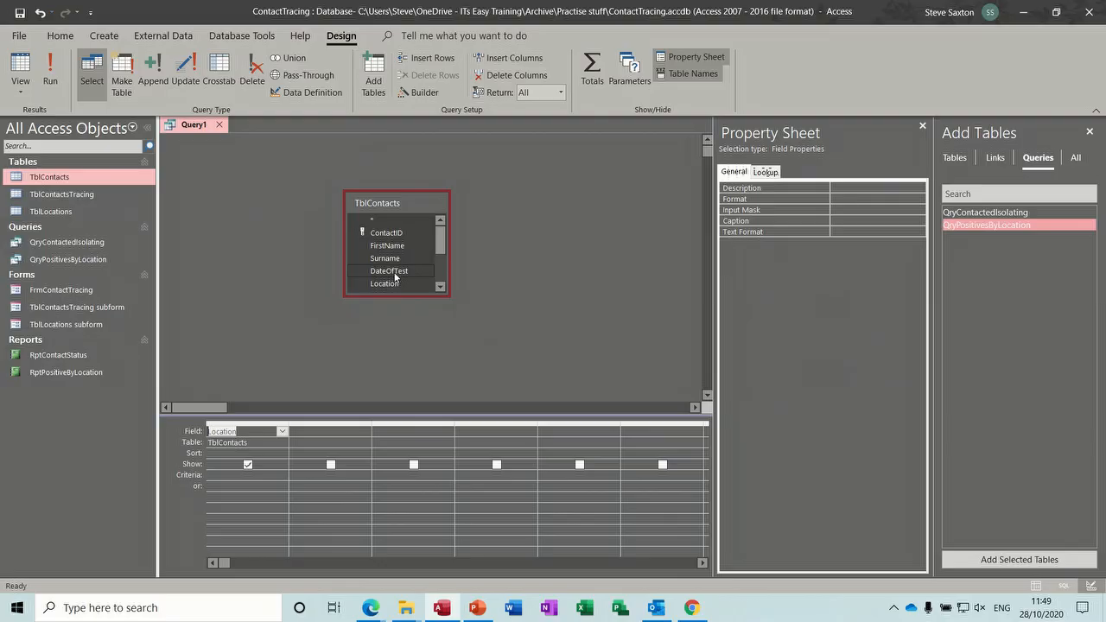
{"action": "double_click", "coordinate": [395, 275]}
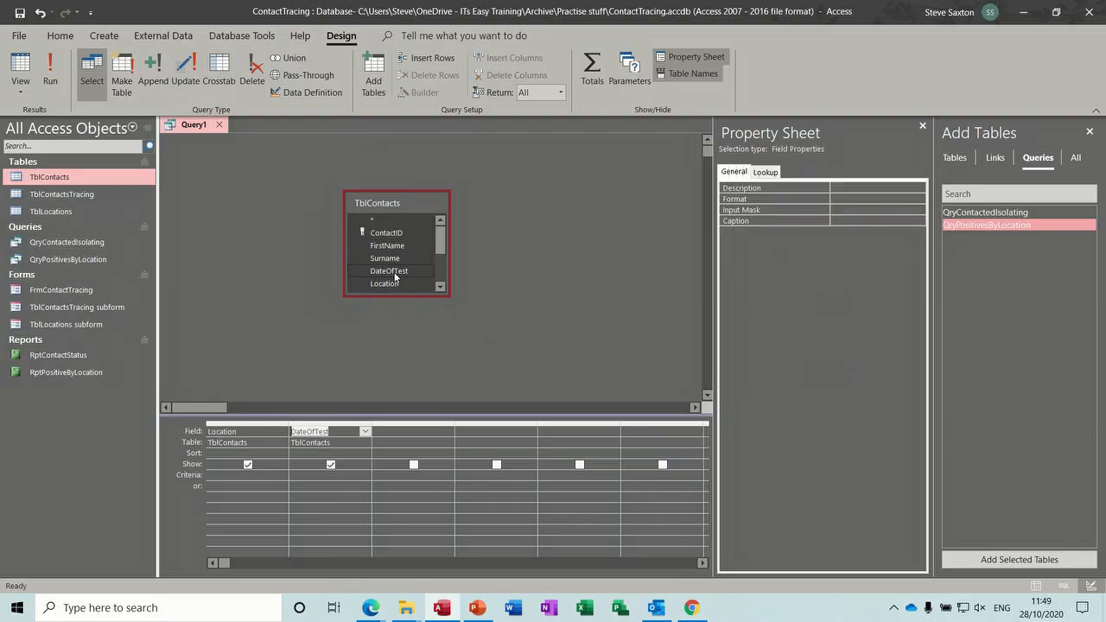
- Run the new query, save it as QryPositivesByLocationDate and close its tab
{"action": "left_click", "coordinate": [50, 71]}
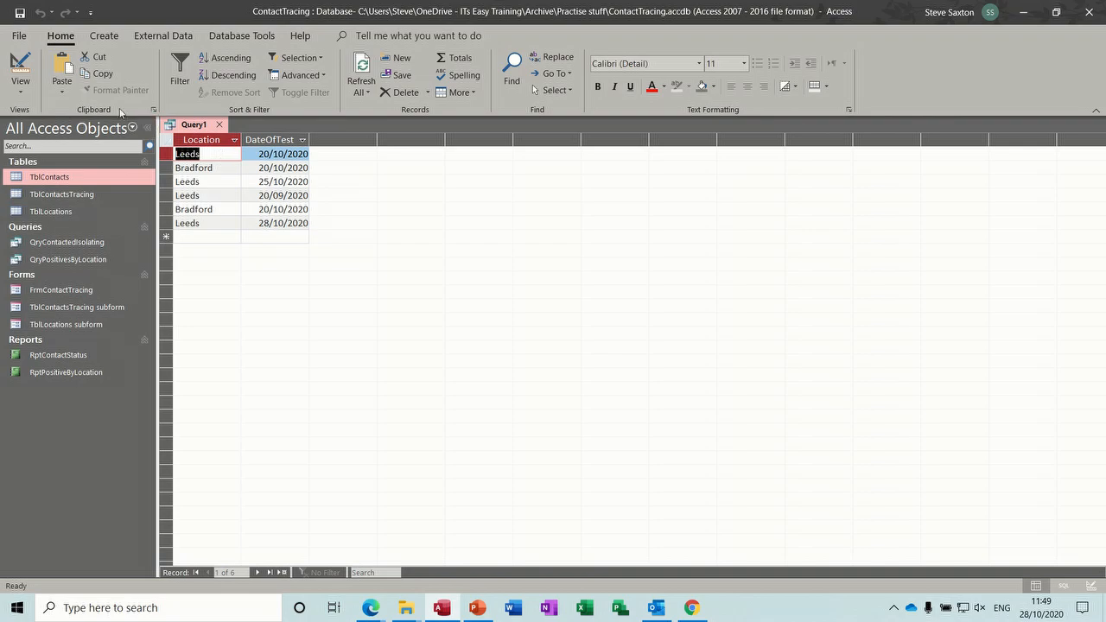
{"action": "left_click", "coordinate": [20, 13]}
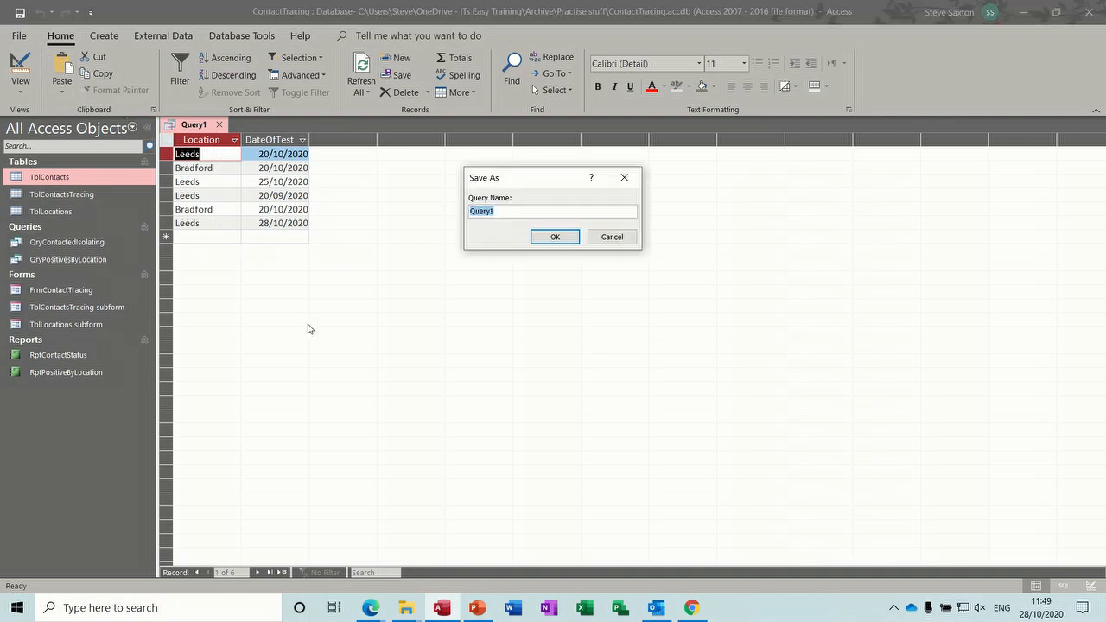
{"action": "type", "text": "Q"}
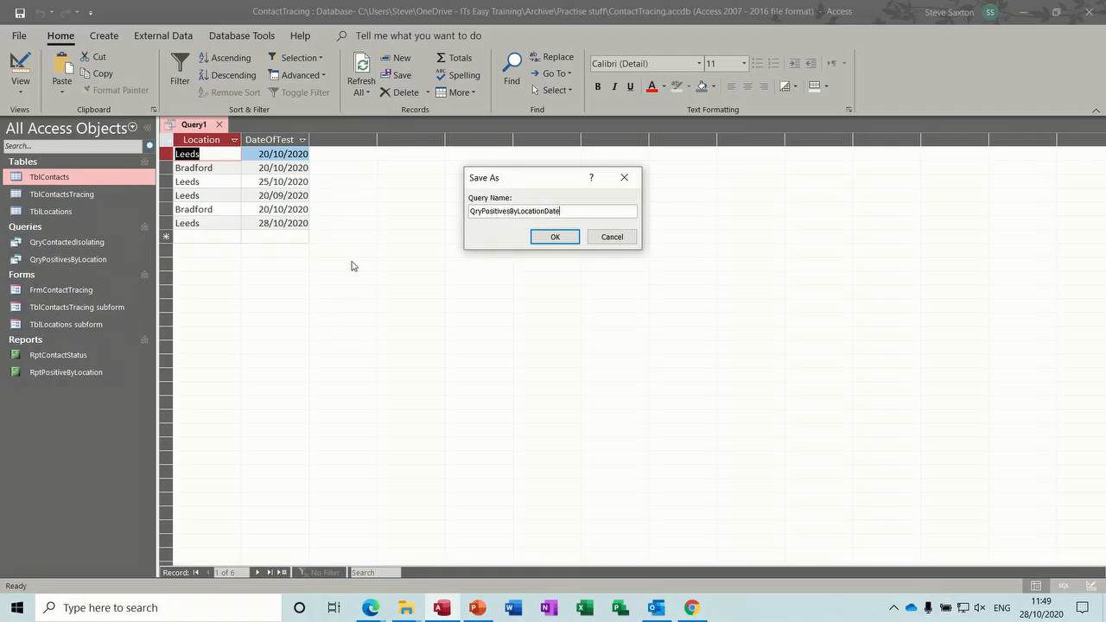
{"action": "left_click", "coordinate": [556, 238]}
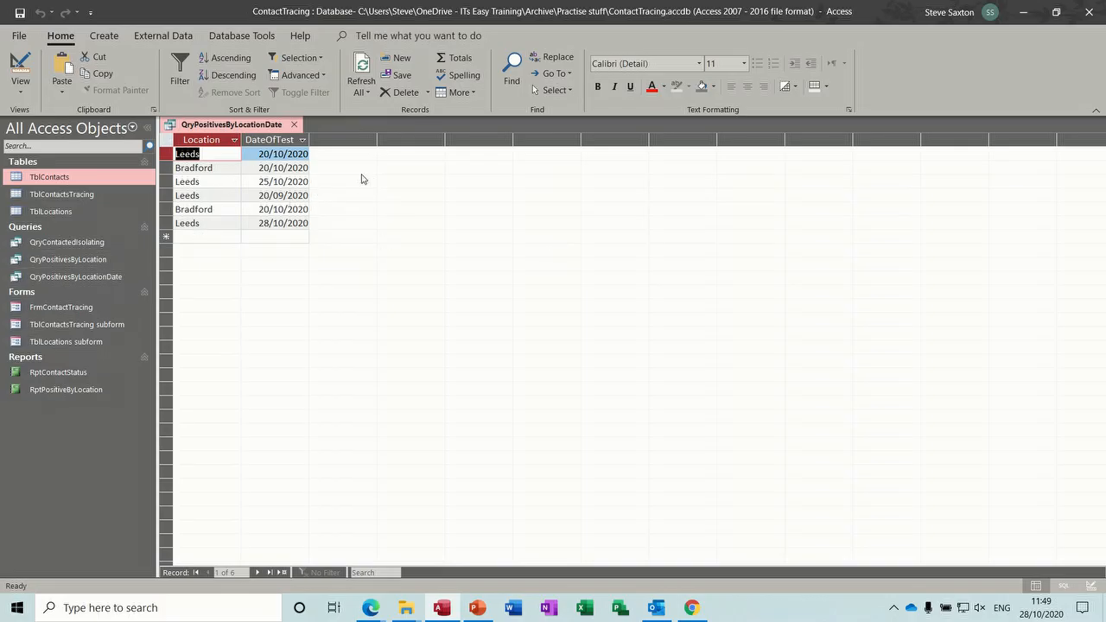
{"action": "left_click", "coordinate": [294, 125]}
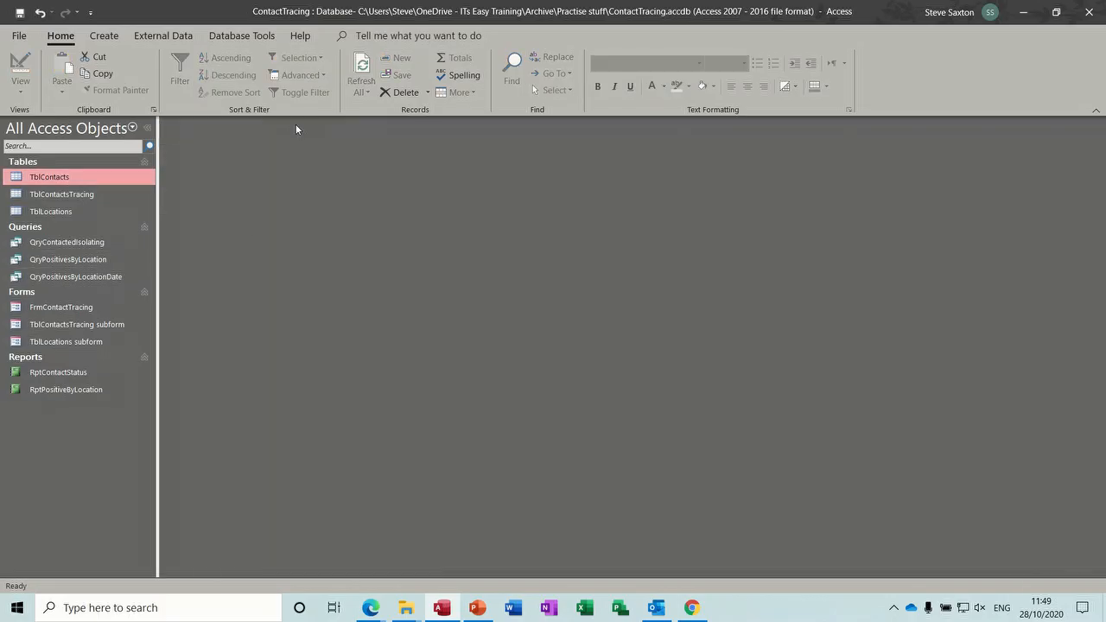
- Create a new report in Design View and draw a clustered column modern chart across its Detail section
{"action": "left_click", "coordinate": [99, 277]}
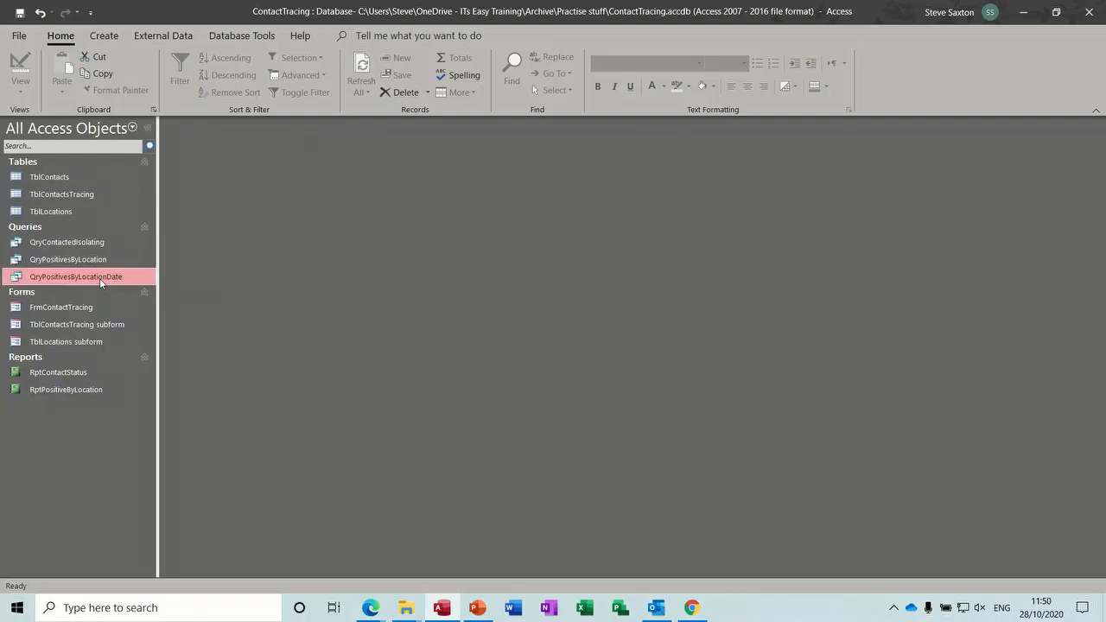
{"action": "left_click", "coordinate": [105, 39]}
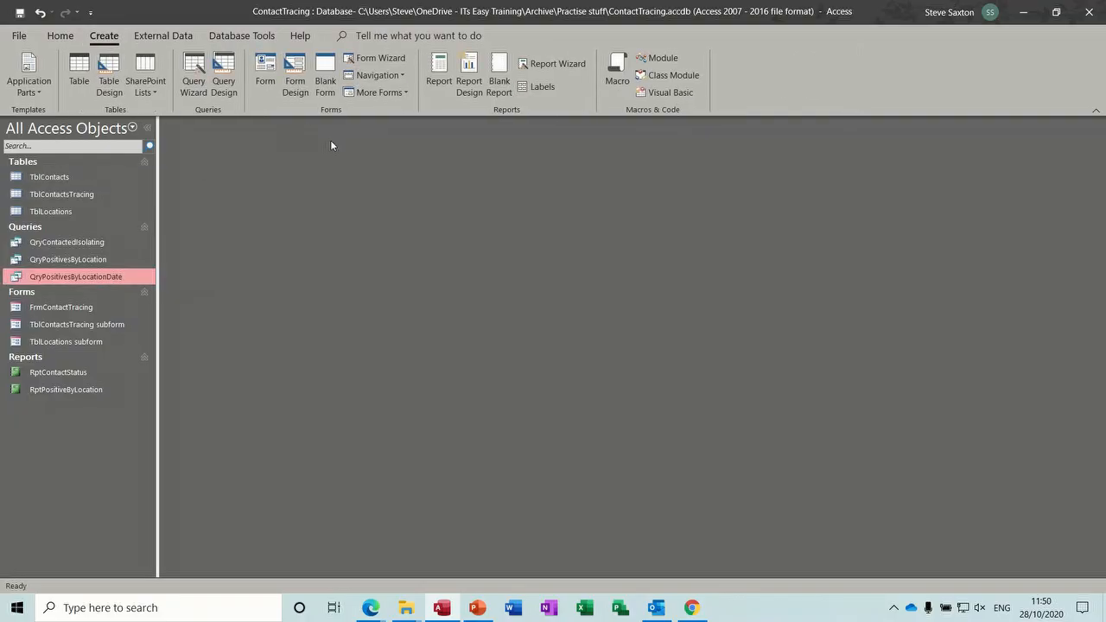
{"action": "left_click", "coordinate": [468, 78]}
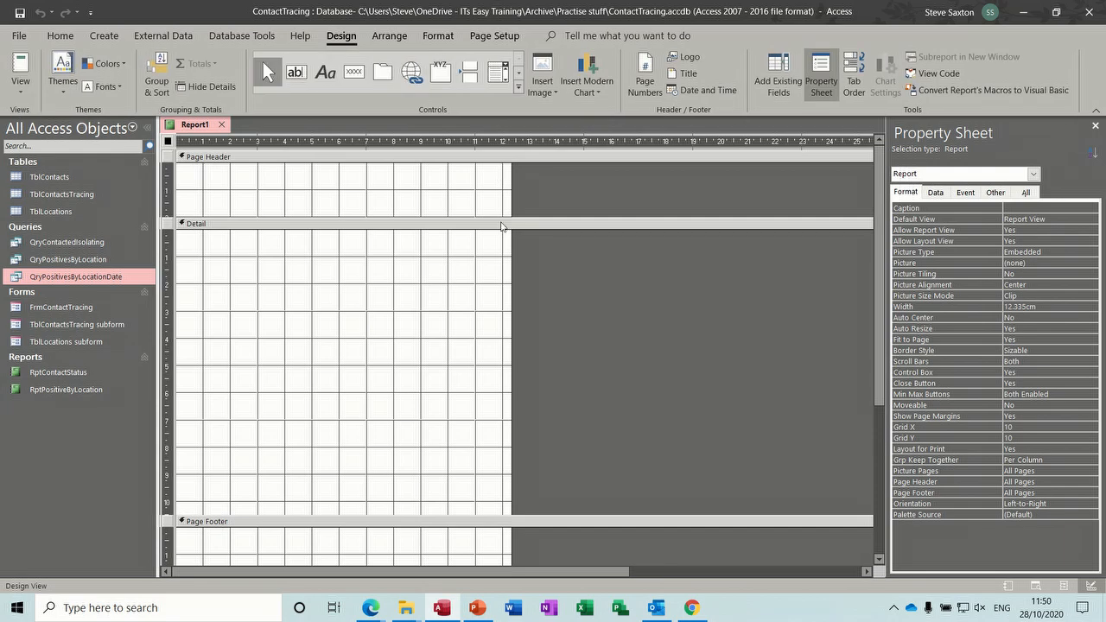
{"action": "left_click", "coordinate": [586, 74]}
{"action": "mouse_move", "coordinate": [602, 128]}
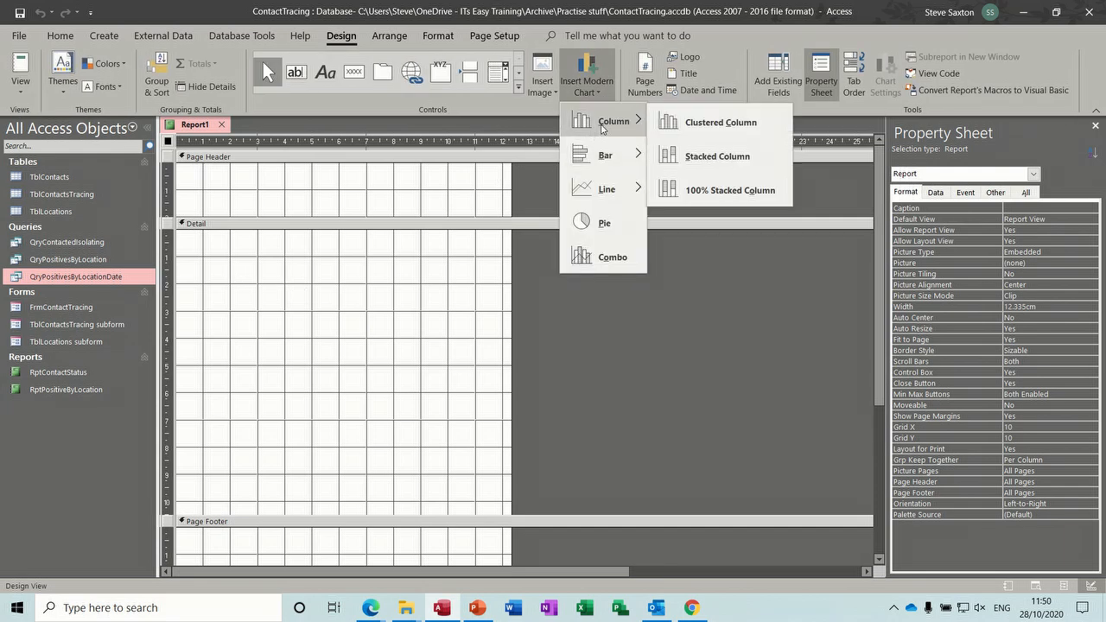
{"action": "left_click", "coordinate": [685, 125]}
{"action": "left_click_drag", "start_coordinate": [213, 273], "coordinate": [717, 444]}
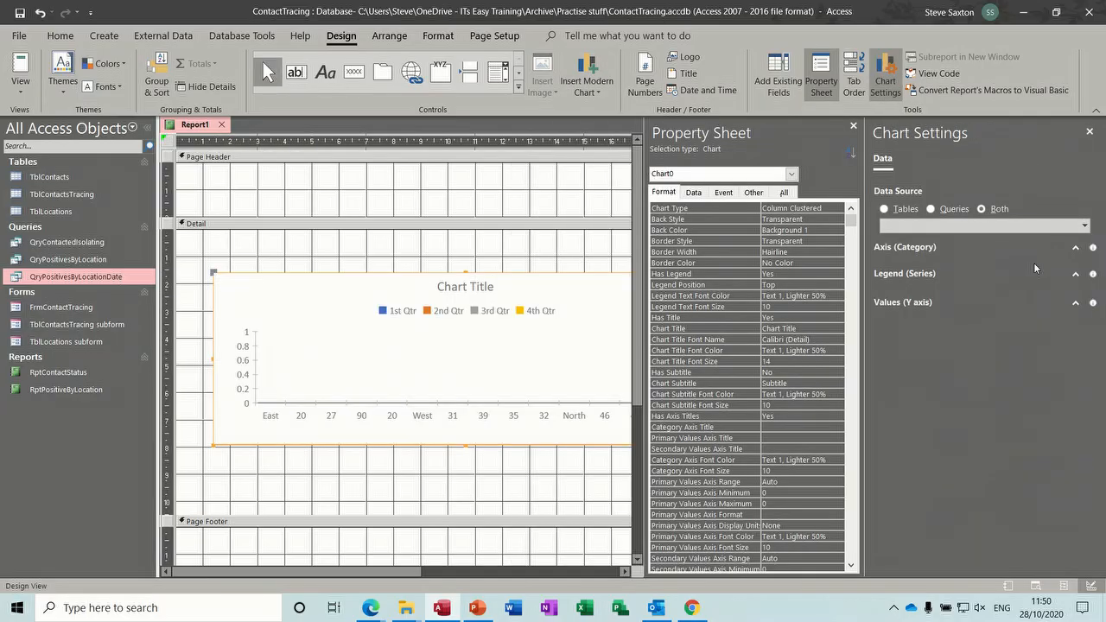
- Set the chart's data source to the query QryPositivesByLocationDate
{"action": "left_click", "coordinate": [931, 210]}
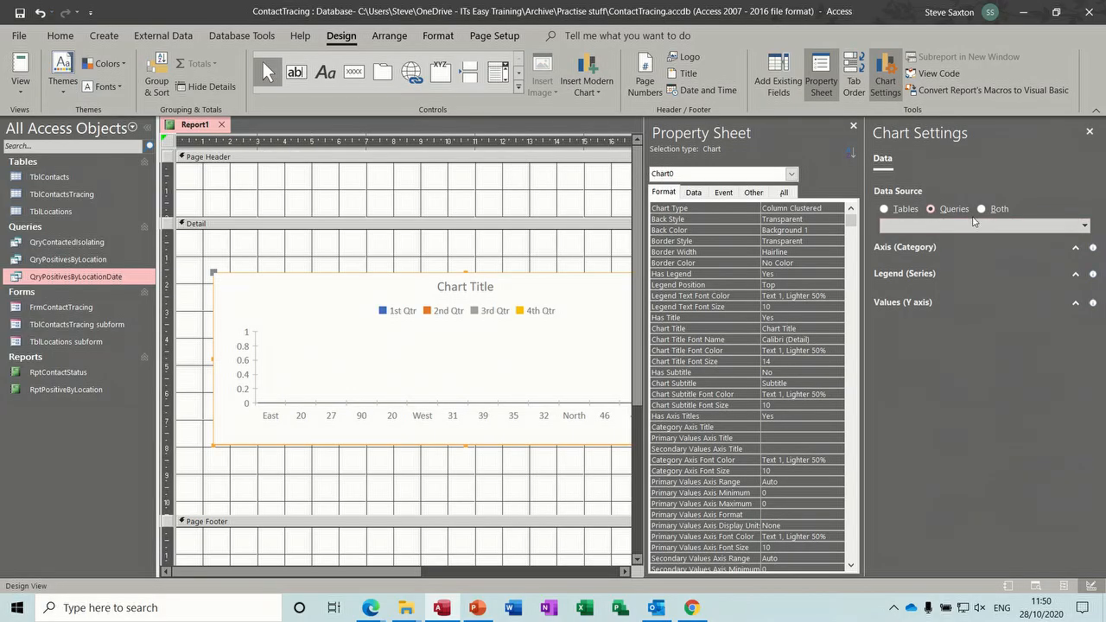
{"action": "left_click", "coordinate": [1082, 227]}
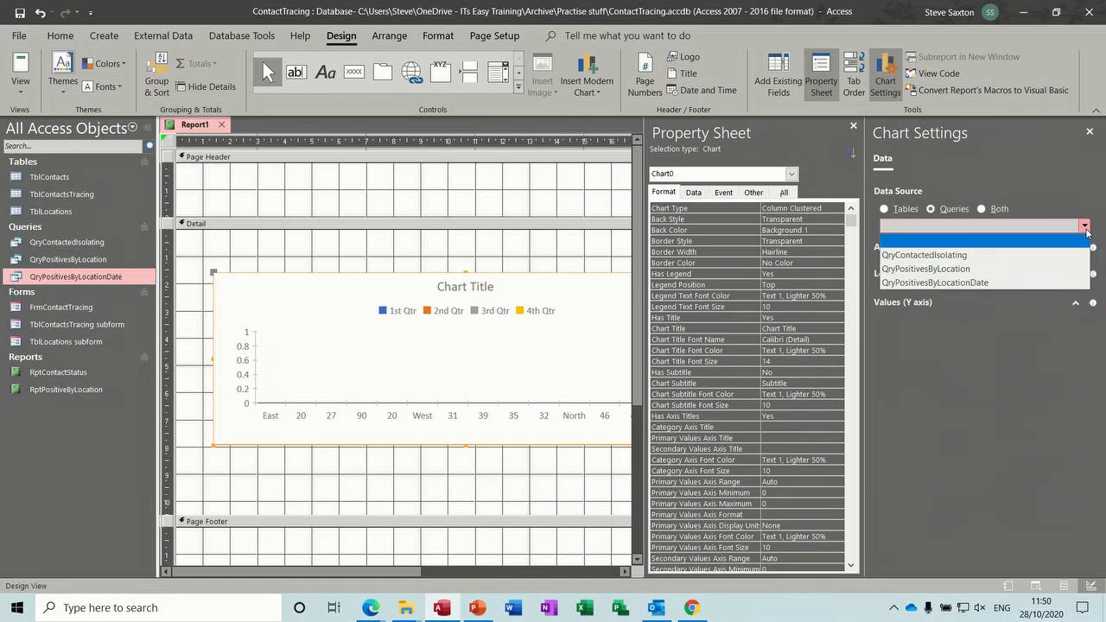
{"action": "left_click", "coordinate": [971, 282]}
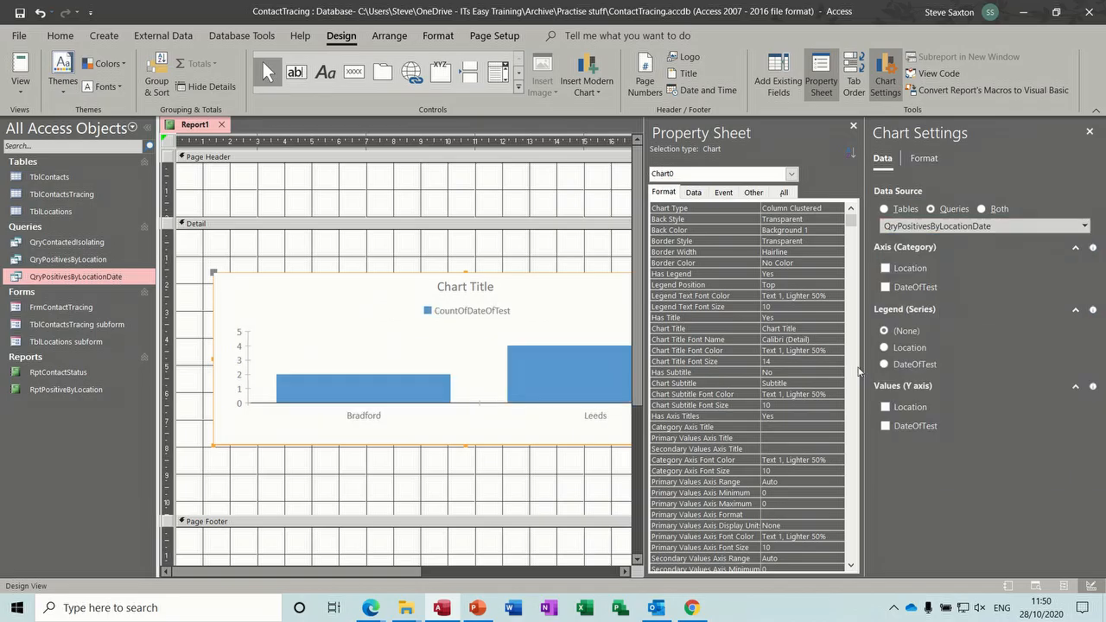
- Put Location and DateOfTest on the chart's category axis and Location as its counted value
{"action": "mouse_move", "coordinate": [395, 574]}
{"action": "left_mouse_down"}
{"action": "mouse_move", "coordinate": [514, 582]}
{"action": "mouse_move", "coordinate": [414, 575]}
{"action": "left_mouse_up"}
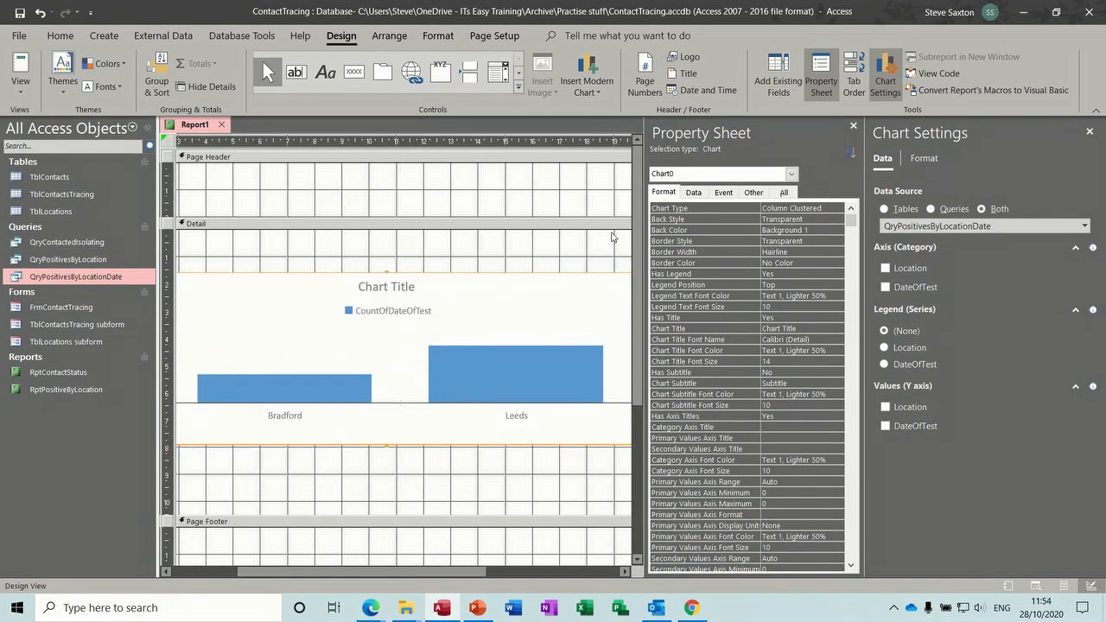
{"action": "left_click", "coordinate": [885, 268]}
{"action": "left_click", "coordinate": [885, 288]}
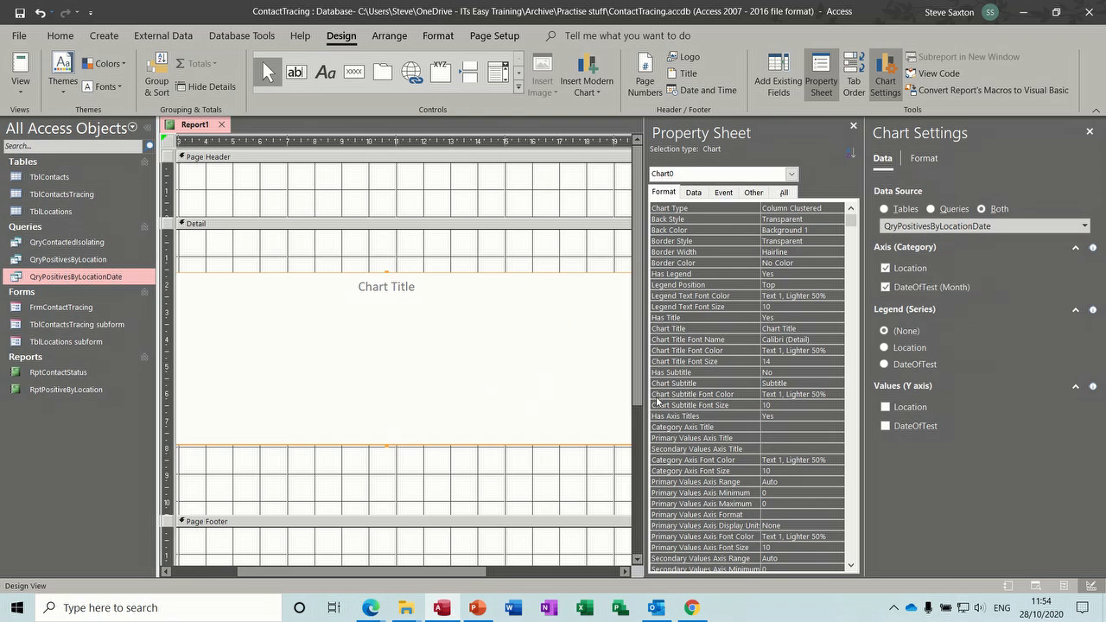
{"action": "left_click", "coordinate": [885, 407]}
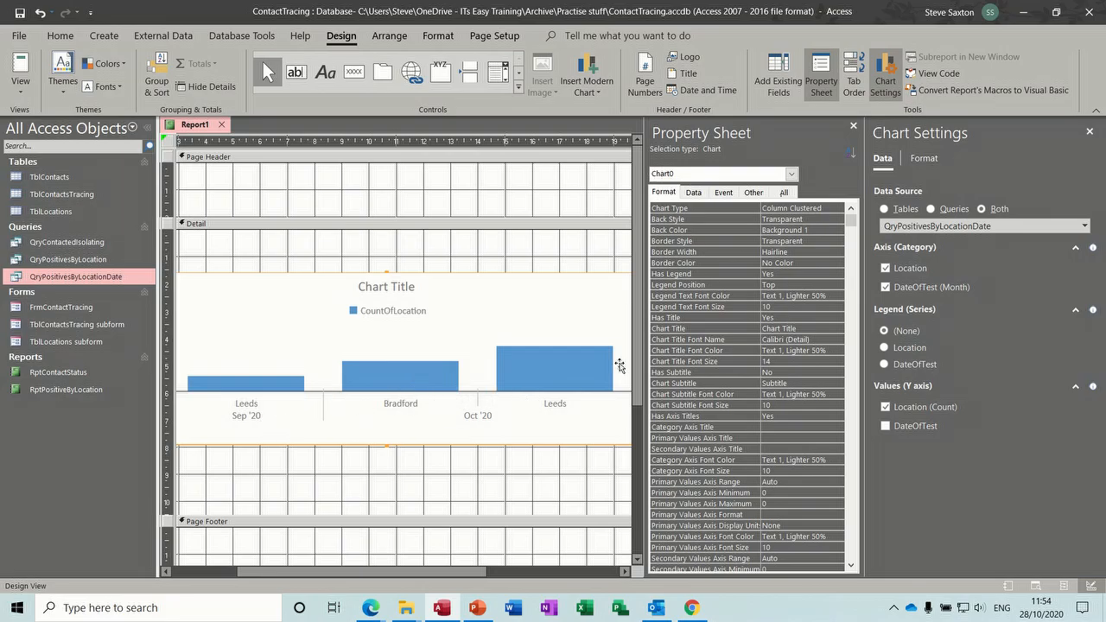
- Turn on data labels for the CountOfLocation data series in the chart's format settings
{"action": "left_click", "coordinate": [923, 159]}
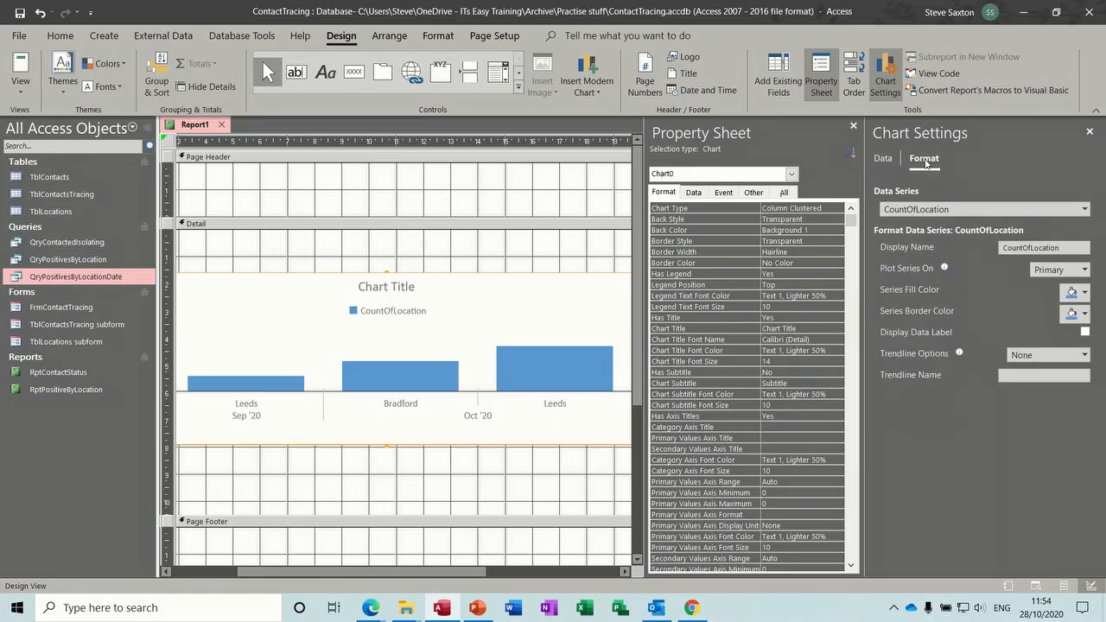
{"action": "left_click", "coordinate": [1085, 331]}
{"action": "left_click", "coordinate": [822, 79]}
{"action": "left_click", "coordinate": [823, 80]}
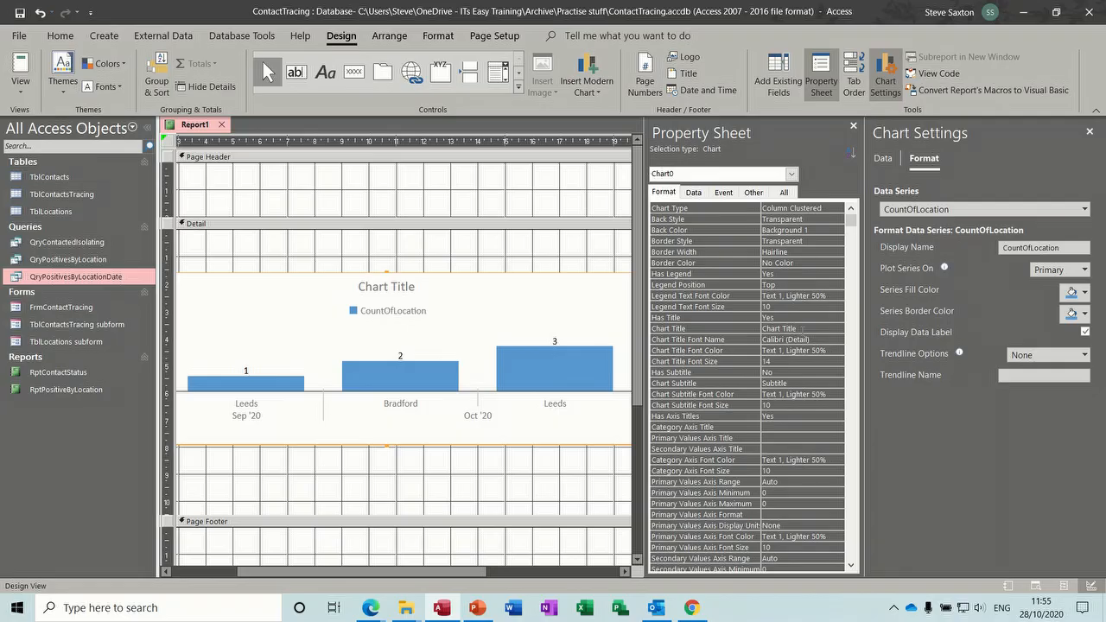
- Set the chart title to Contacted Status in the chart's properties
{"action": "left_click", "coordinate": [762, 328]}
{"action": "type", "text": "p"}
{"action": "left_click", "coordinate": [790, 351]}
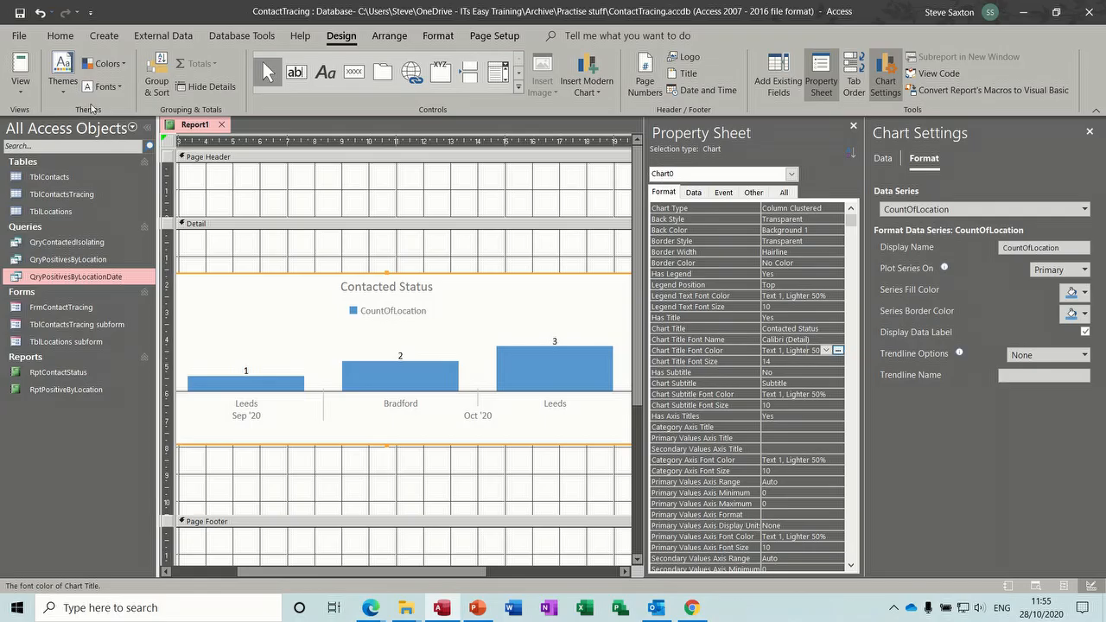
- Preview the chart report in Report View and switch back to Design View
{"action": "left_click", "coordinate": [31, 69]}
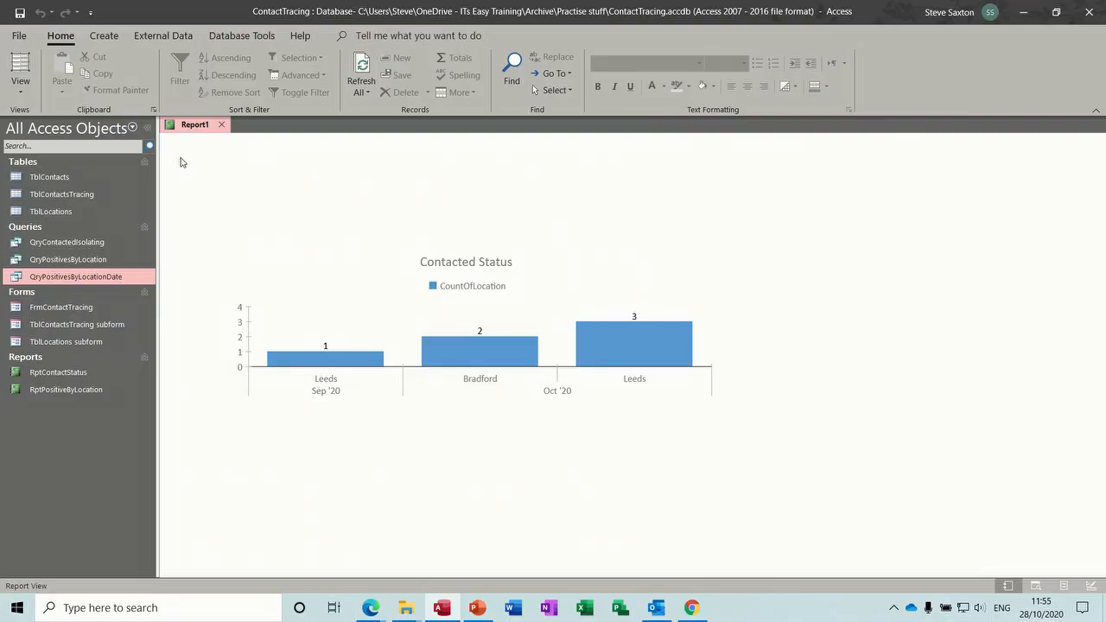
{"action": "left_click", "coordinate": [23, 88]}
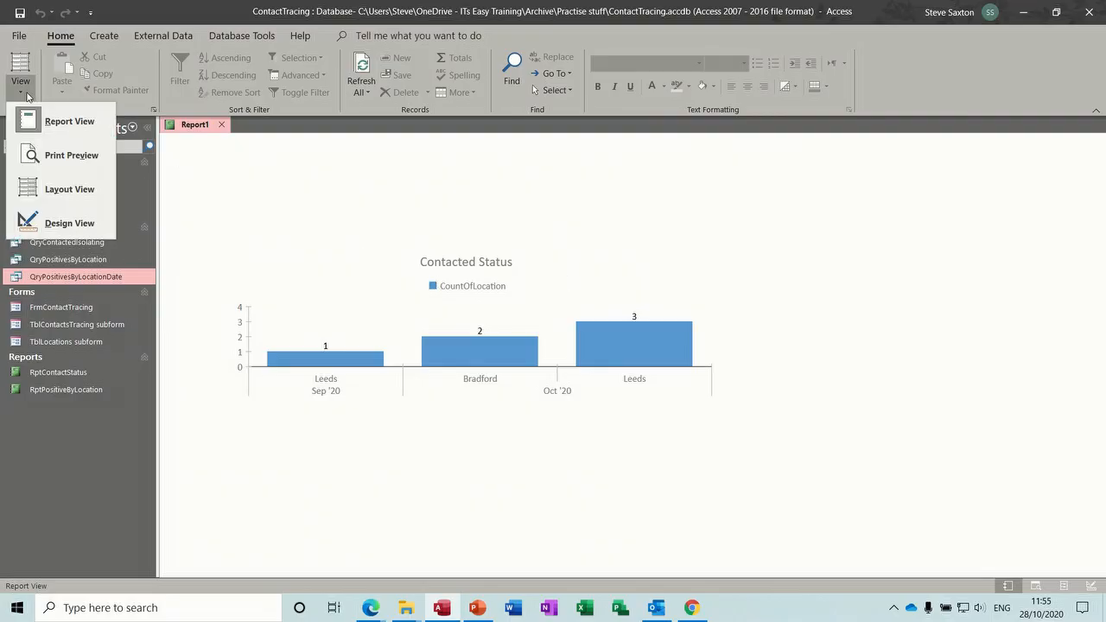
{"action": "left_click", "coordinate": [53, 223]}
- Save the report as RptContactedStatusbyLocation and close it
{"action": "left_click", "coordinate": [20, 17]}
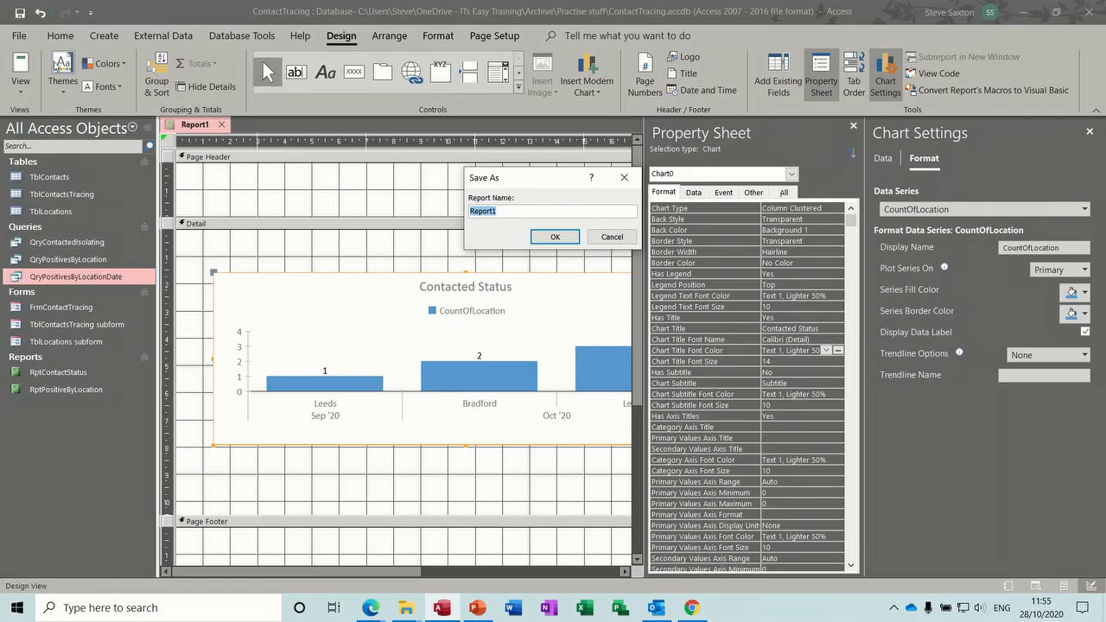
{"action": "type", "text": "R"}
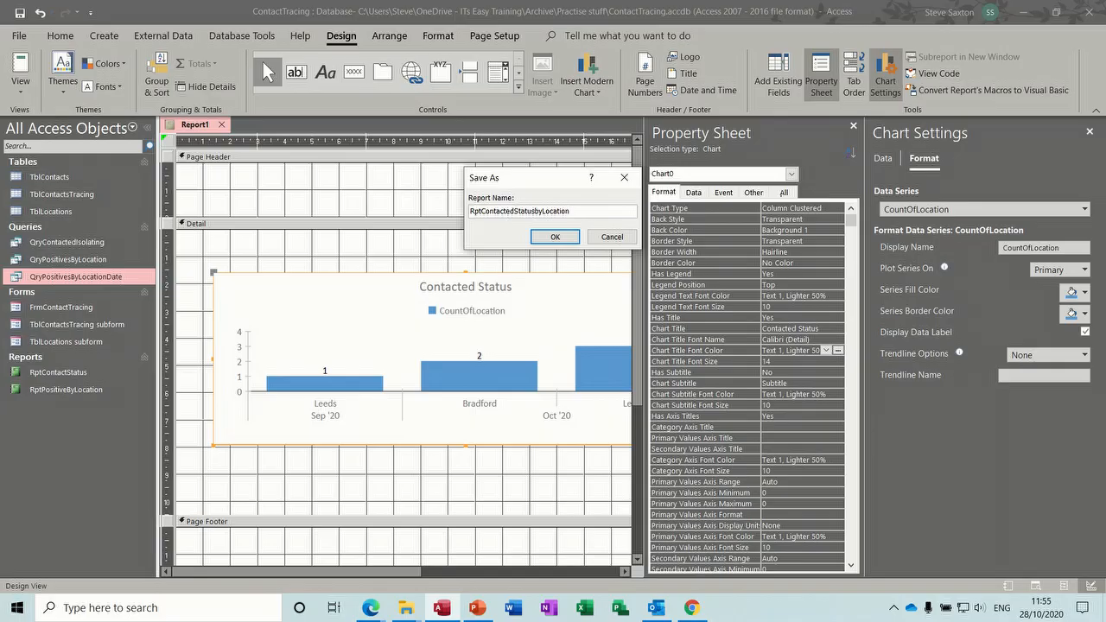
{"action": "left_click", "coordinate": [555, 239]}
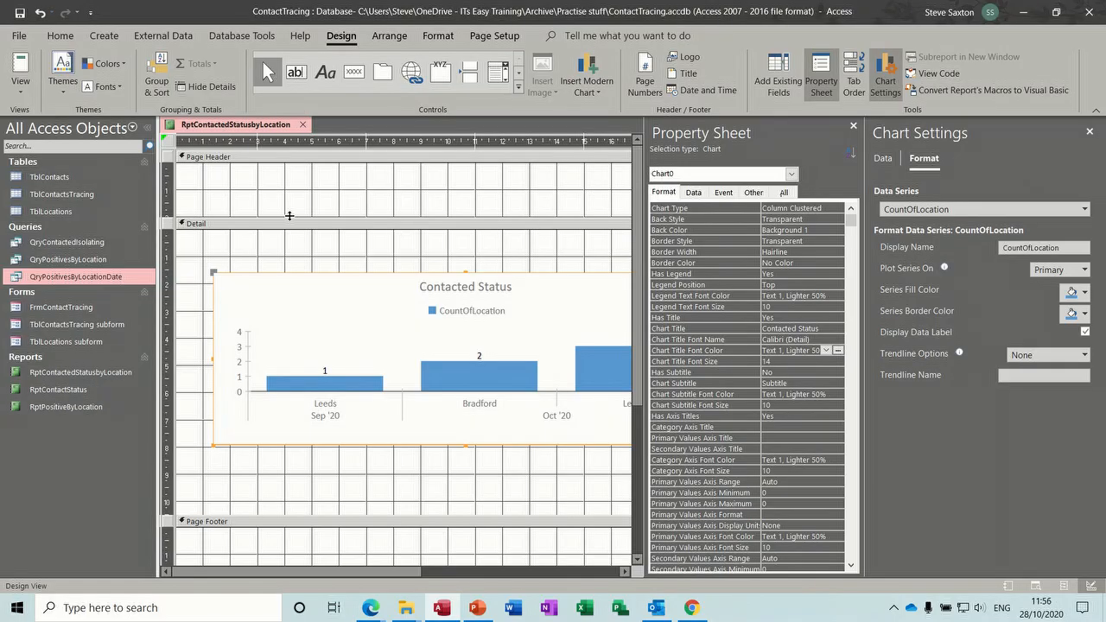
{"action": "left_click", "coordinate": [303, 125]}
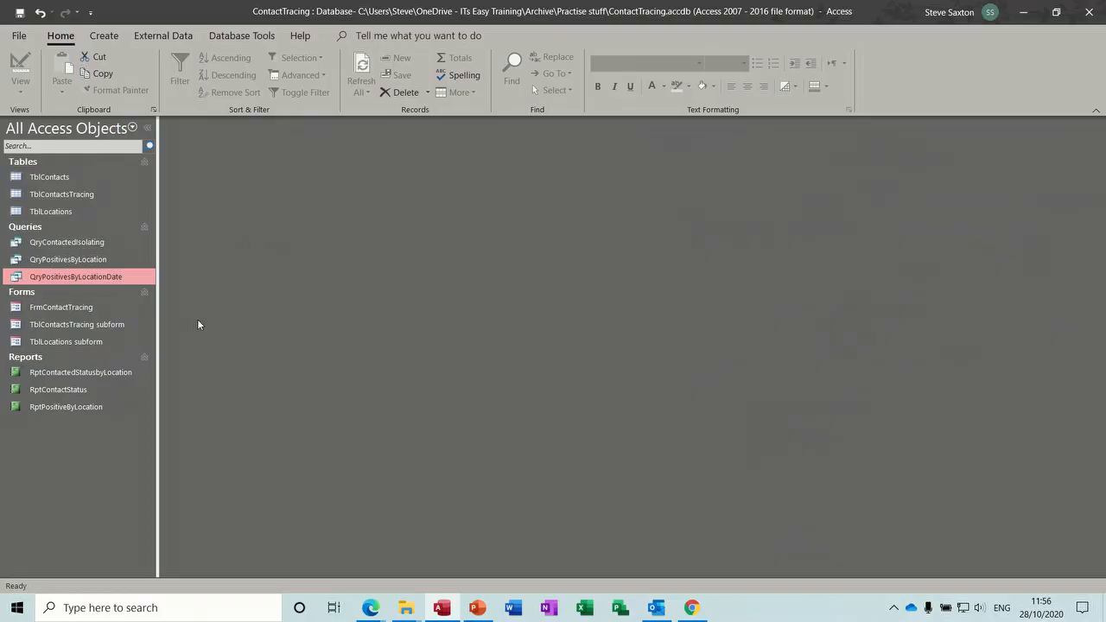
- Open the reports RptPositiveByLocation, RptContactStatus and RptContactedStatusbyLocation to compare their charts
{"action": "left_click", "coordinate": [66, 244]}
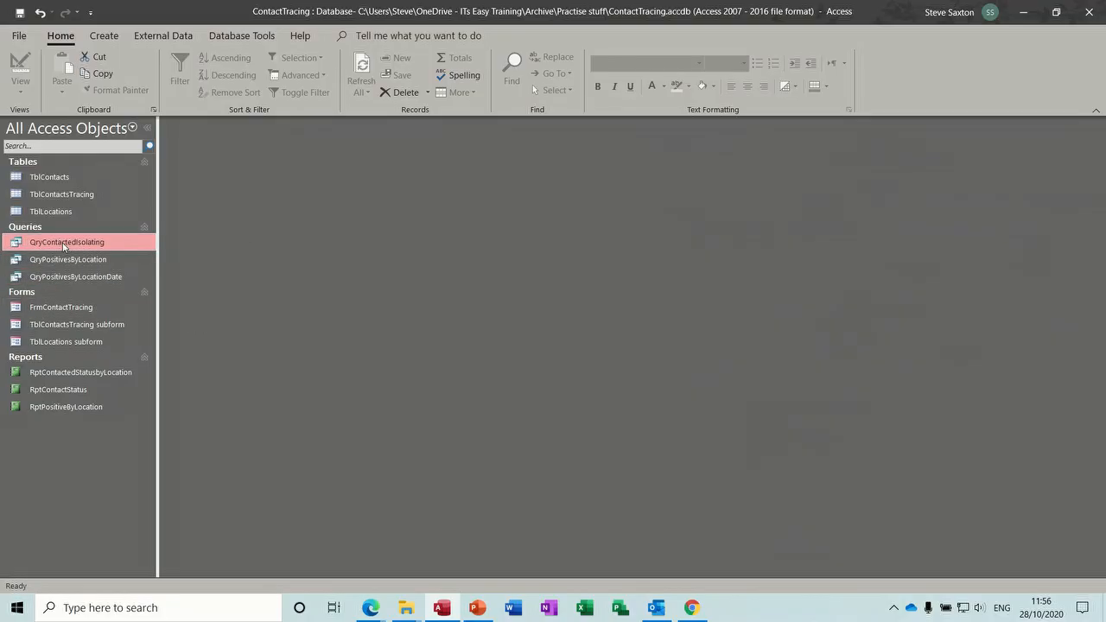
{"action": "left_click", "coordinate": [62, 409]}
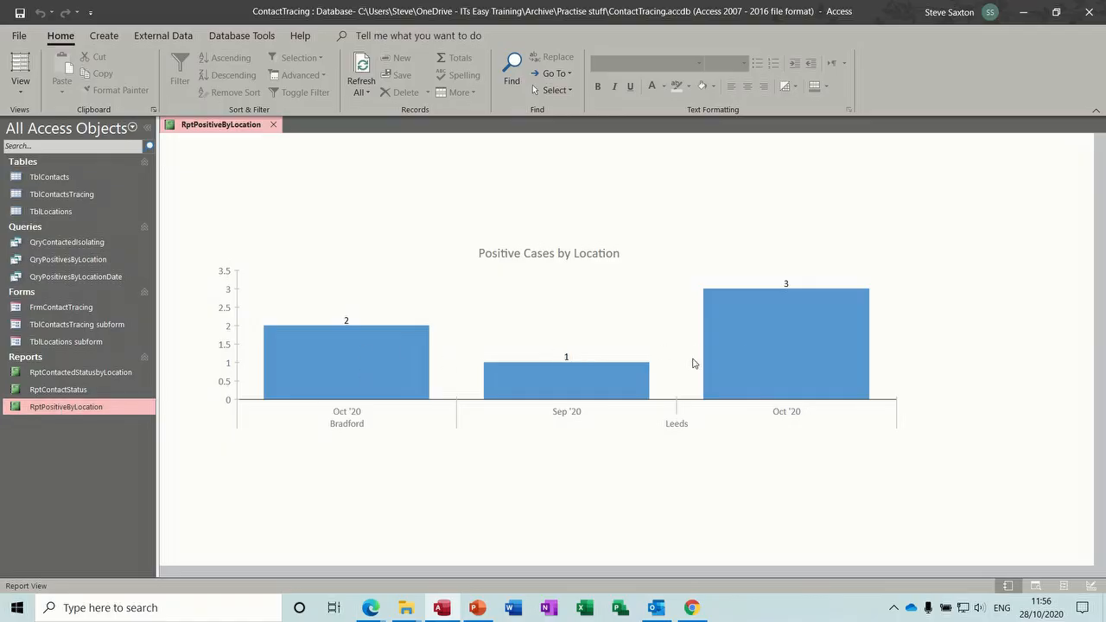
{"action": "double_click", "coordinate": [80, 390]}
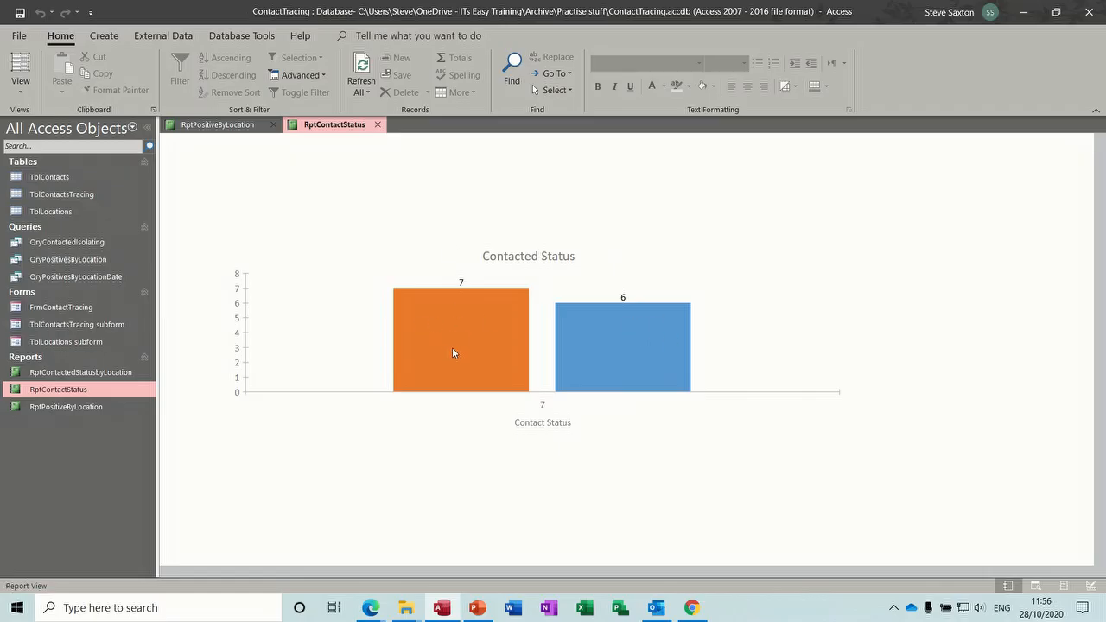
{"action": "double_click", "coordinate": [76, 375]}
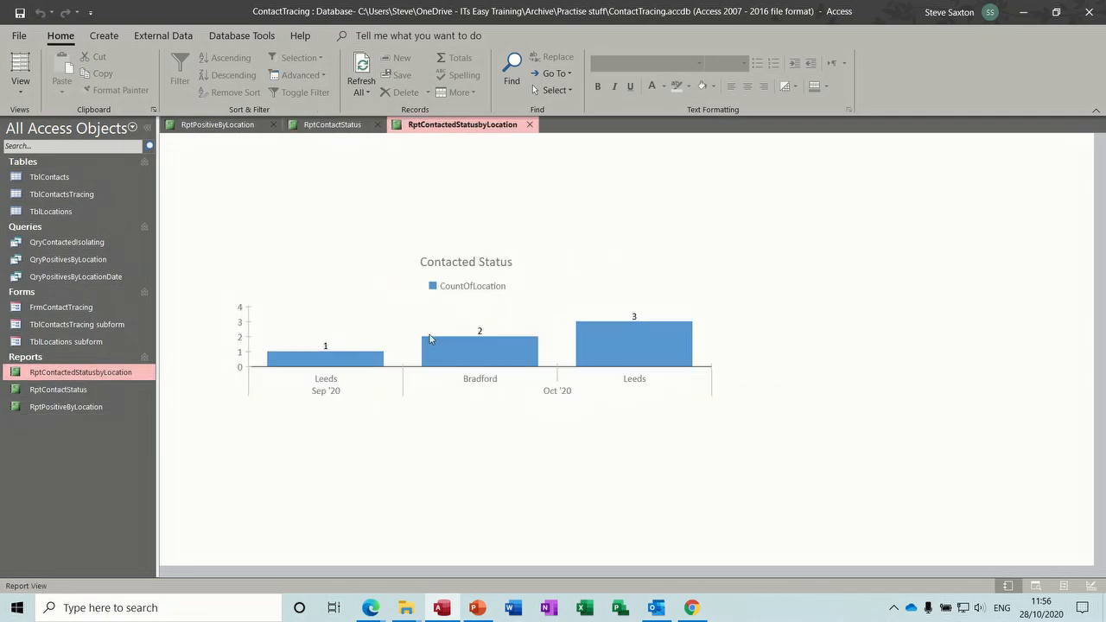
{"action": "double_click", "coordinate": [79, 407]}
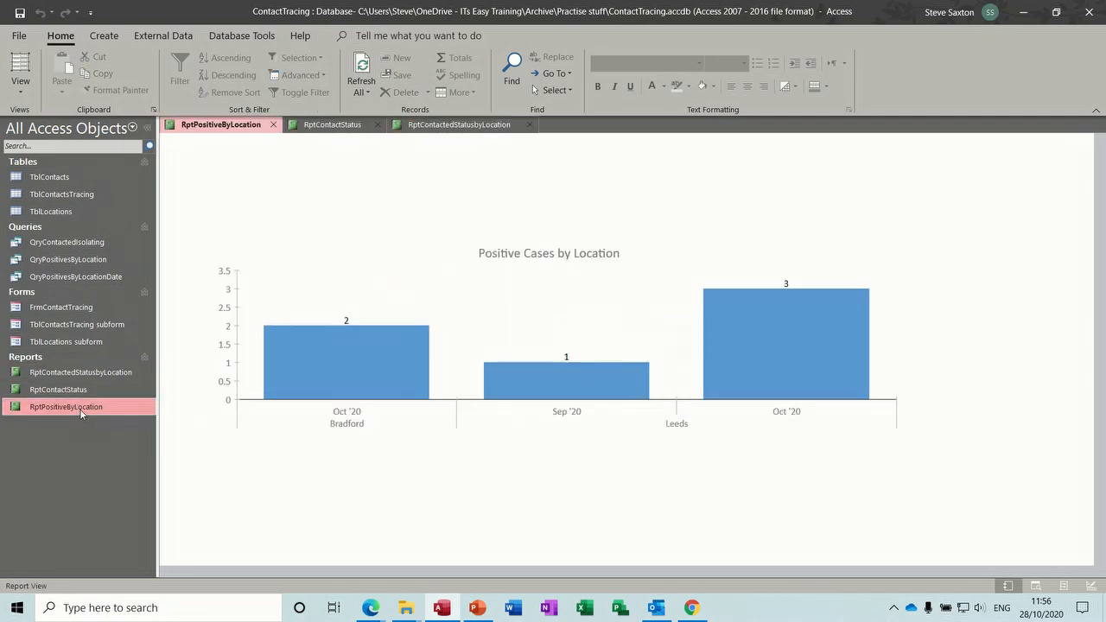
{"action": "double_click", "coordinate": [75, 391]}
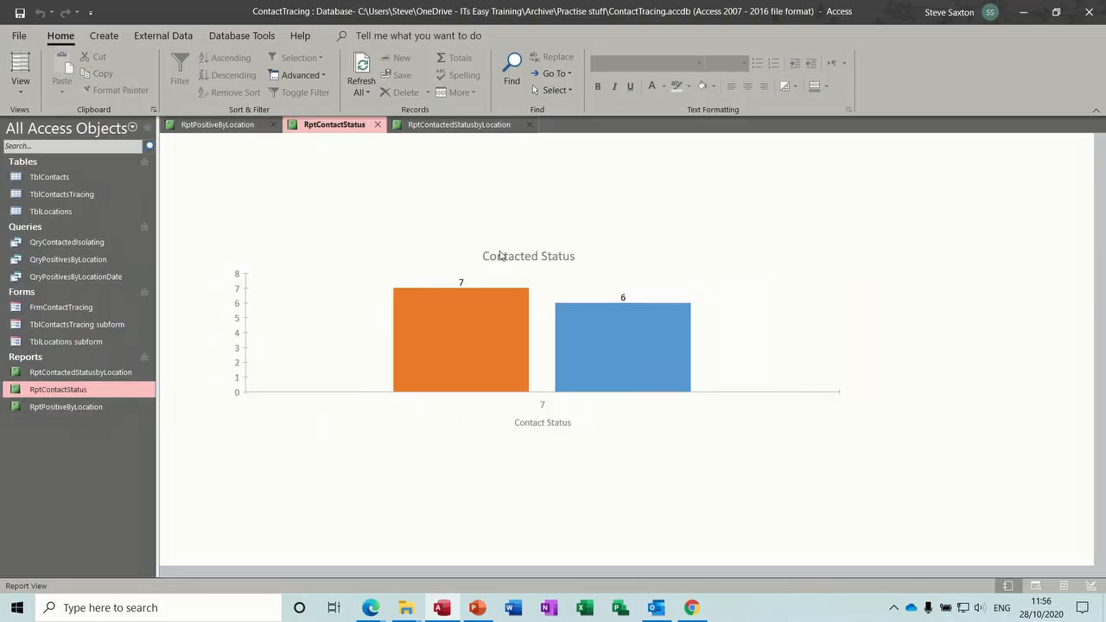
- Open QryContactedIsolating to view its results, then close it and the RptContactedStatusbyLocation report
{"action": "double_click", "coordinate": [83, 244]}
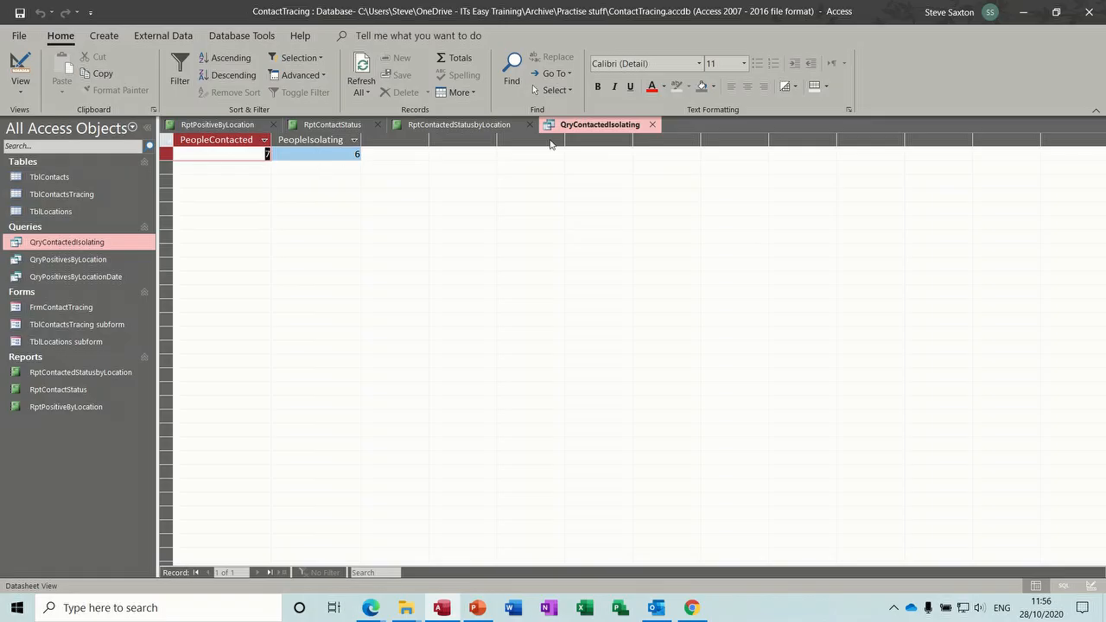
{"action": "left_click", "coordinate": [653, 125]}
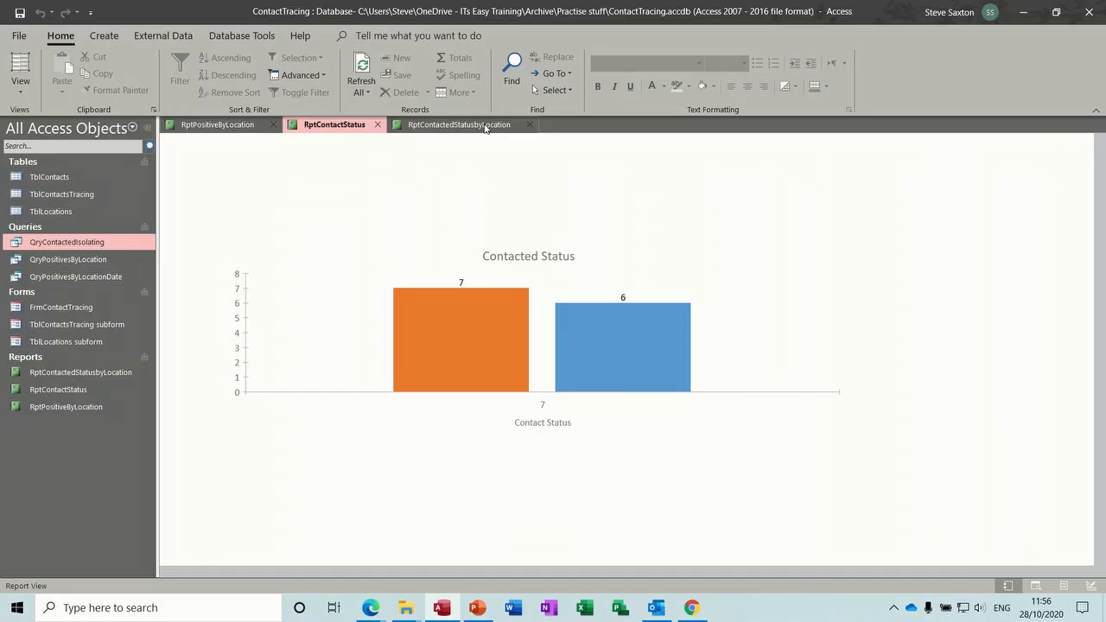
{"action": "left_click", "coordinate": [530, 124]}
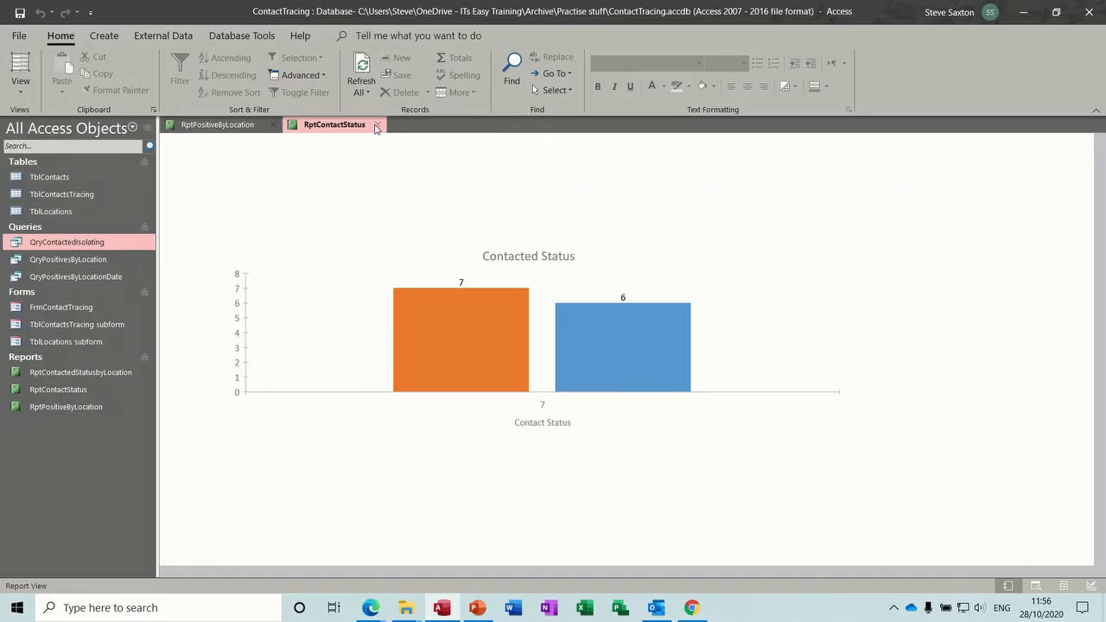
- Close the remaining open reports and start a new blank report in Design View
{"action": "left_click", "coordinate": [377, 125]}
{"action": "left_click", "coordinate": [274, 126]}
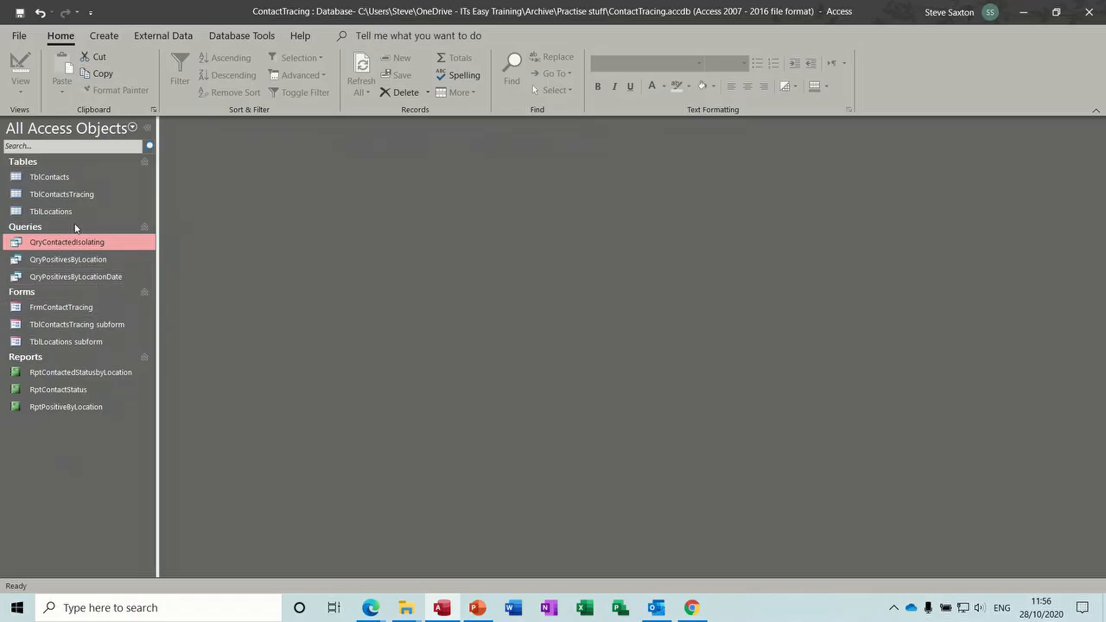
{"action": "left_click", "coordinate": [106, 38]}
{"action": "left_click", "coordinate": [466, 81]}
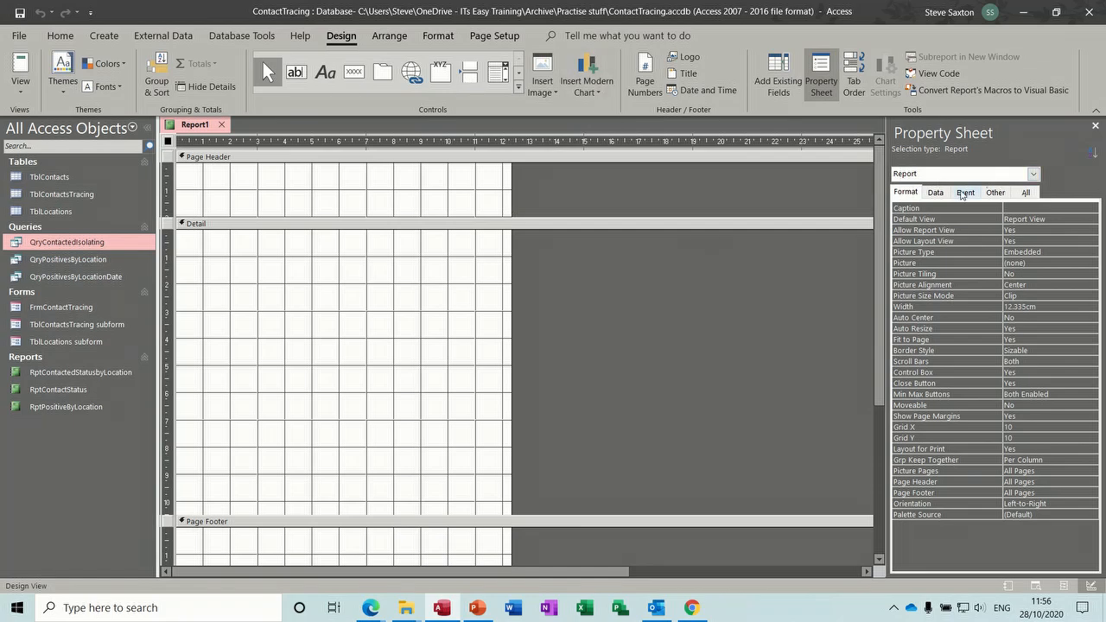
- Insert a clustered column modern chart spanning most of the report's Detail section
{"action": "left_click", "coordinate": [592, 70]}
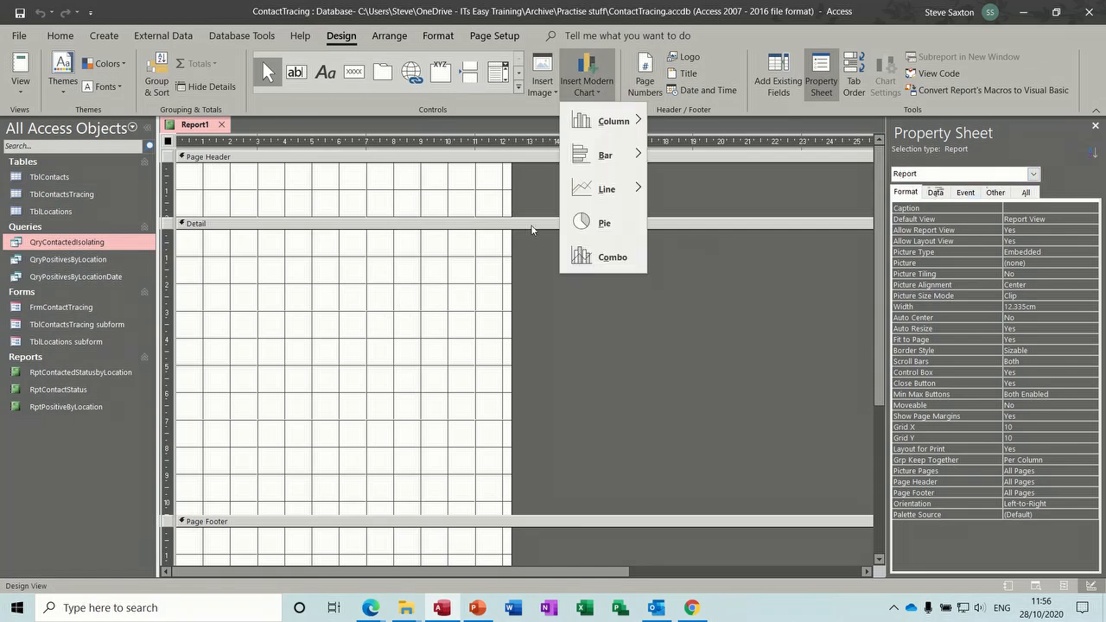
{"action": "mouse_move", "coordinate": [622, 120]}
{"action": "left_click", "coordinate": [703, 125]}
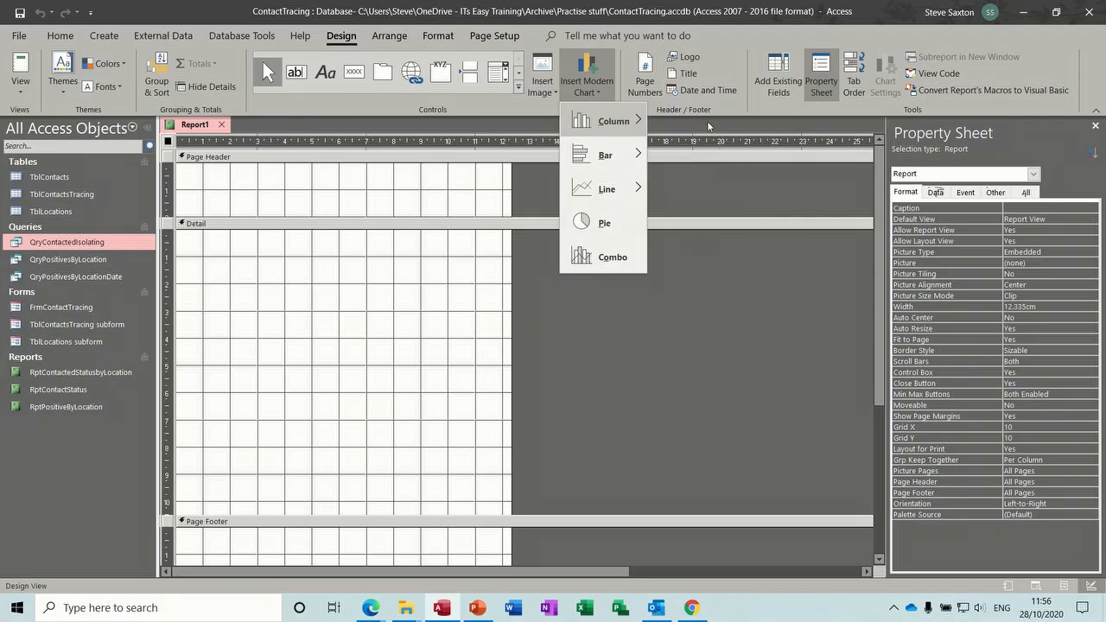
{"action": "left_click_drag", "start_coordinate": [224, 287], "coordinate": [780, 471]}
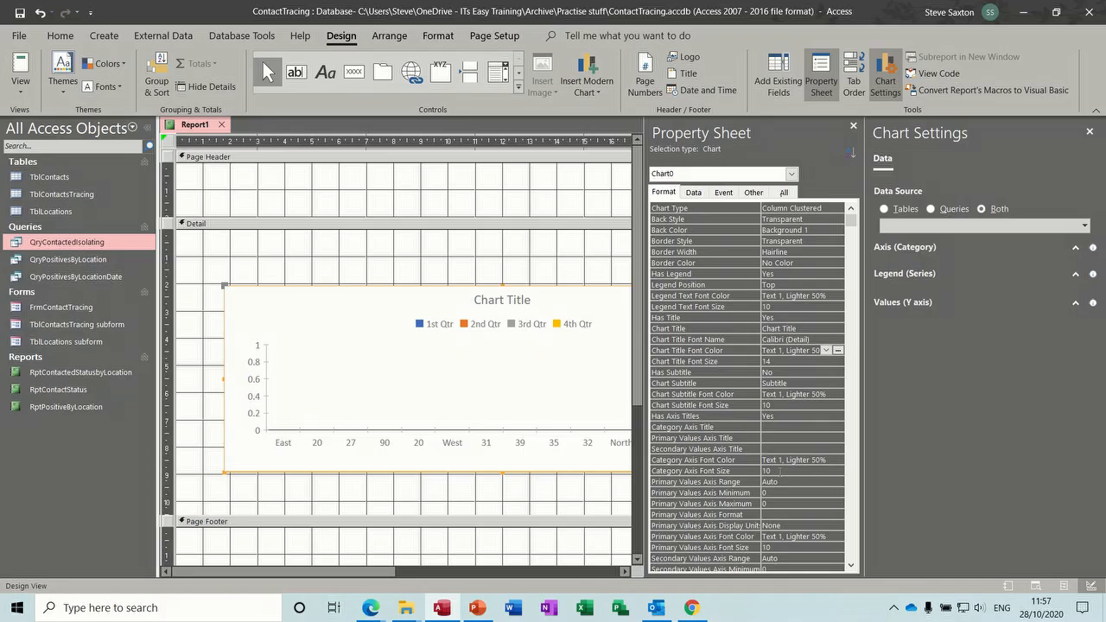
- Set the chart's data source to the query QryContactedIsolating
{"action": "left_click", "coordinate": [930, 209]}
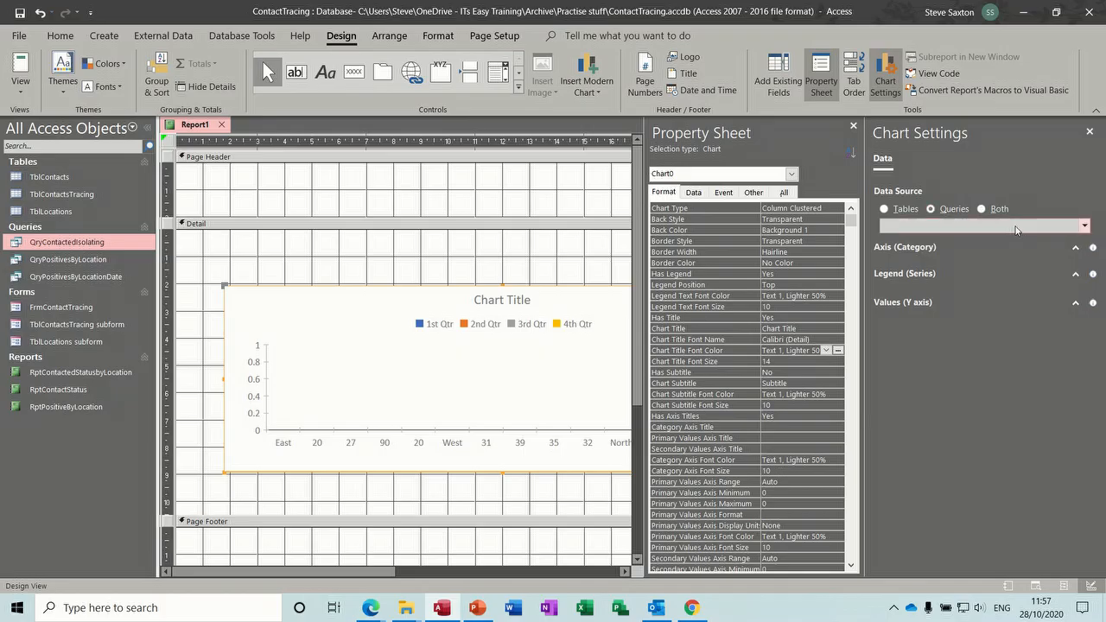
{"action": "left_click", "coordinate": [1081, 232]}
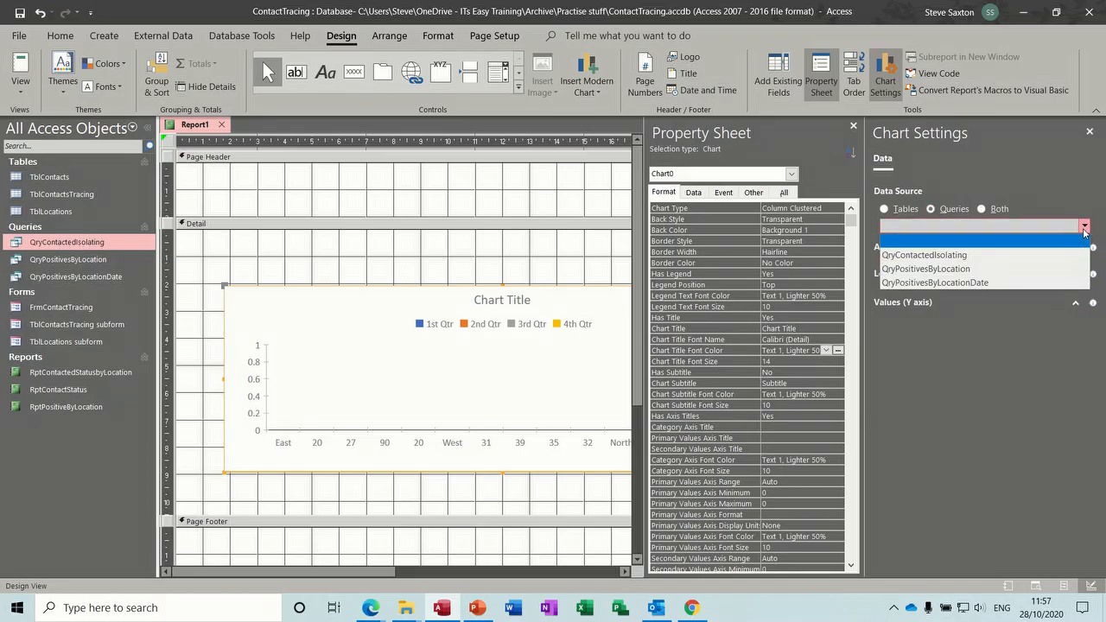
{"action": "left_click", "coordinate": [1013, 255]}
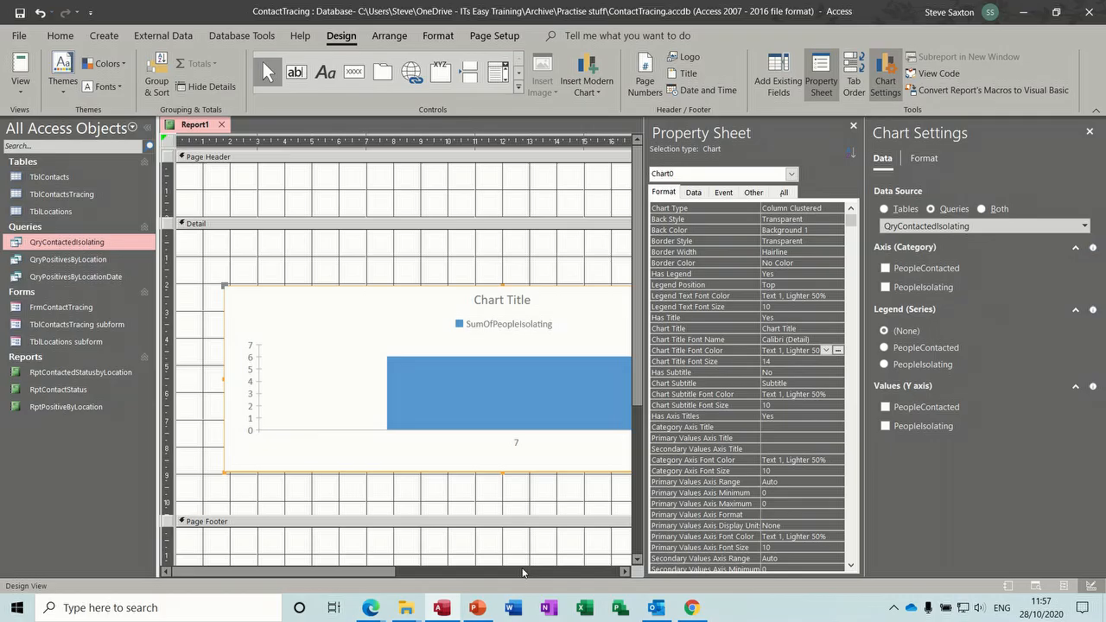
{"action": "left_click_drag", "start_coordinate": [387, 574], "coordinate": [476, 575]}
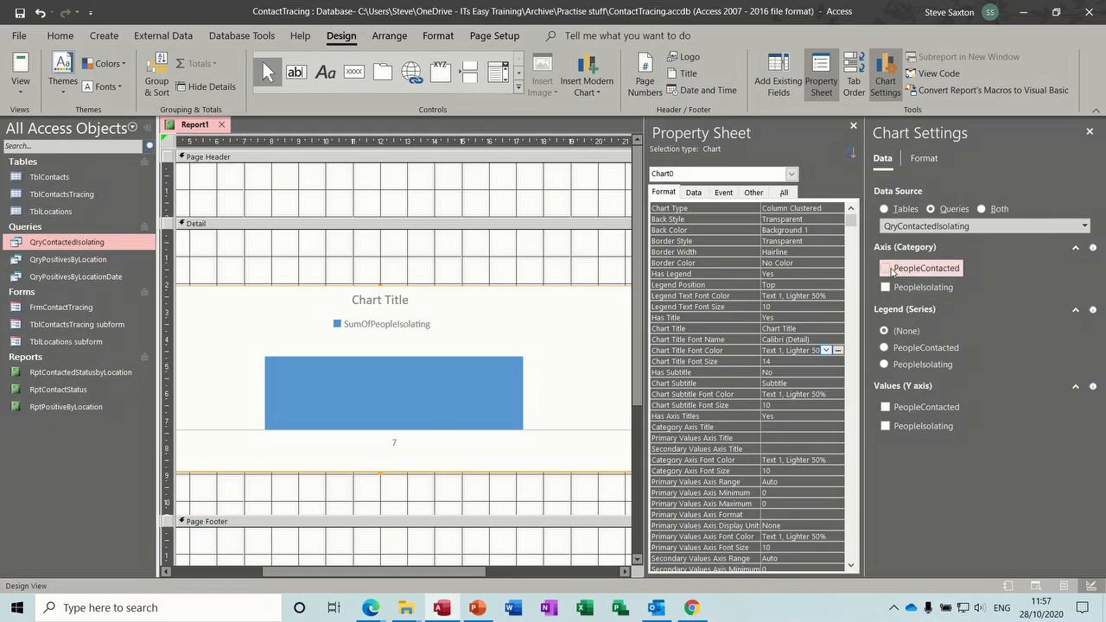
- Add PeopleContacted and PeopleIsolating to the chart's axis categories and to its Y-axis values
{"action": "left_click", "coordinate": [885, 269]}
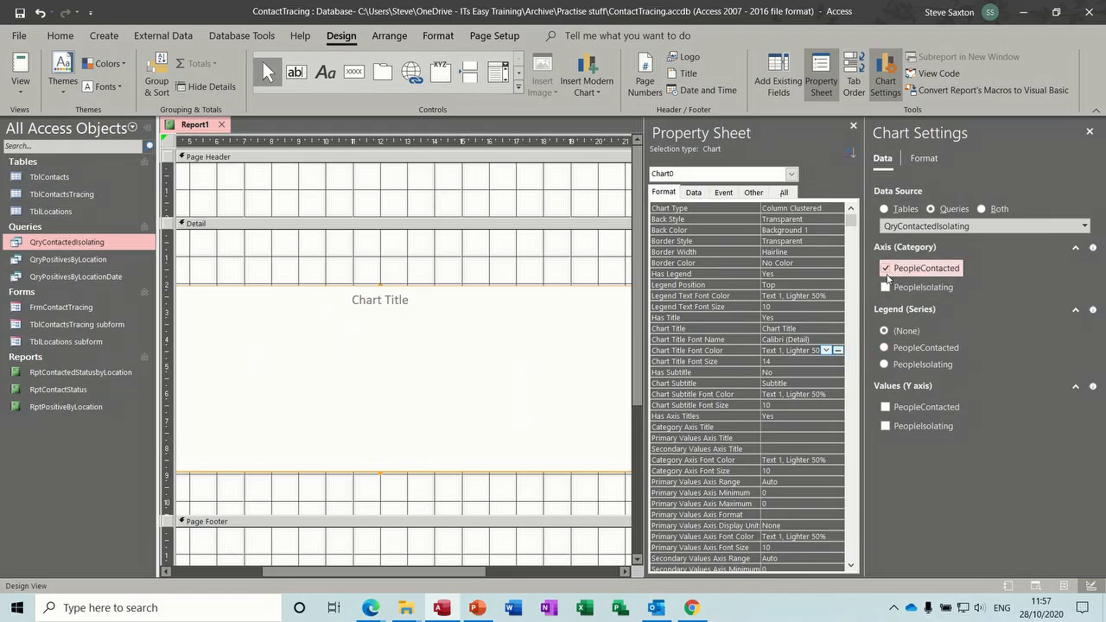
{"action": "left_click", "coordinate": [885, 288]}
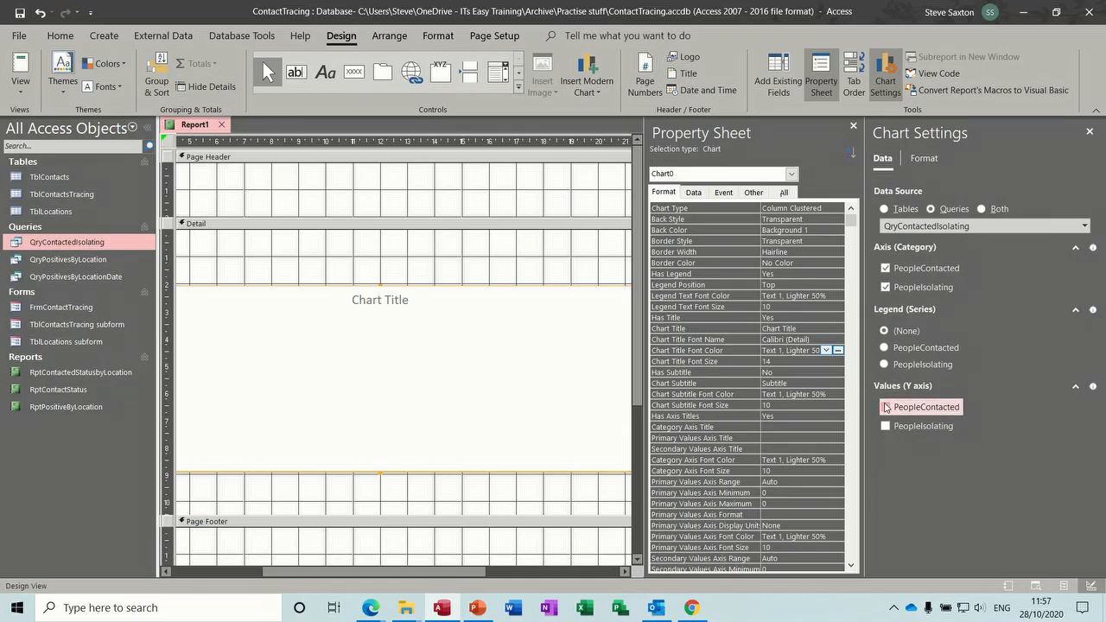
{"action": "left_click", "coordinate": [885, 407]}
{"action": "left_click", "coordinate": [886, 426]}
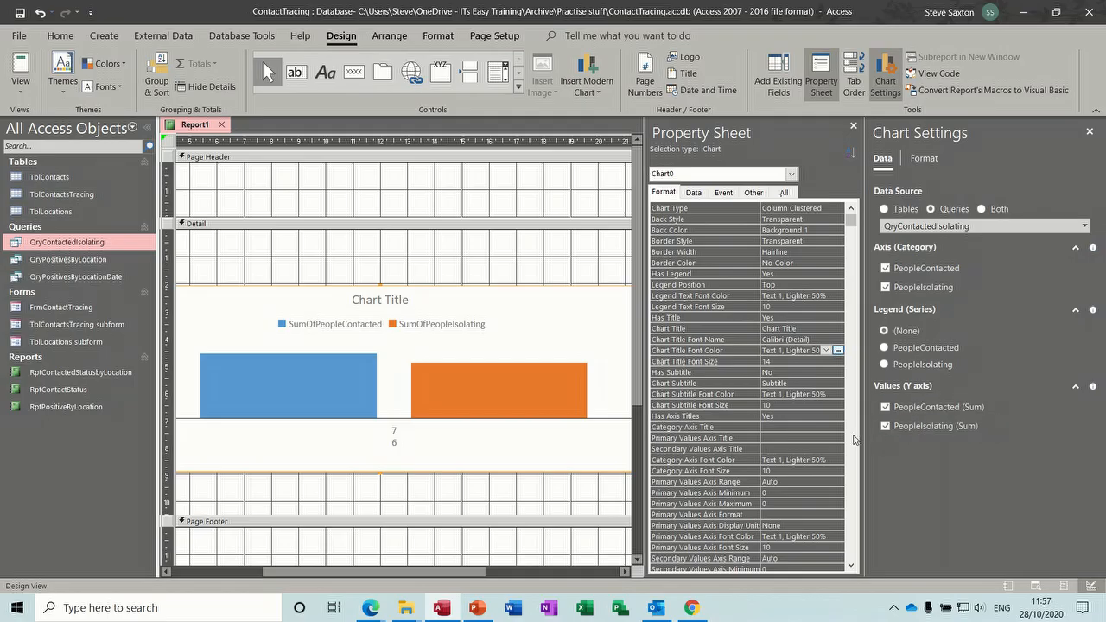
- Experiment with the axis category and value field options, ending with both axis category fields cleared and both values kept
{"action": "left_click", "coordinate": [886, 269]}
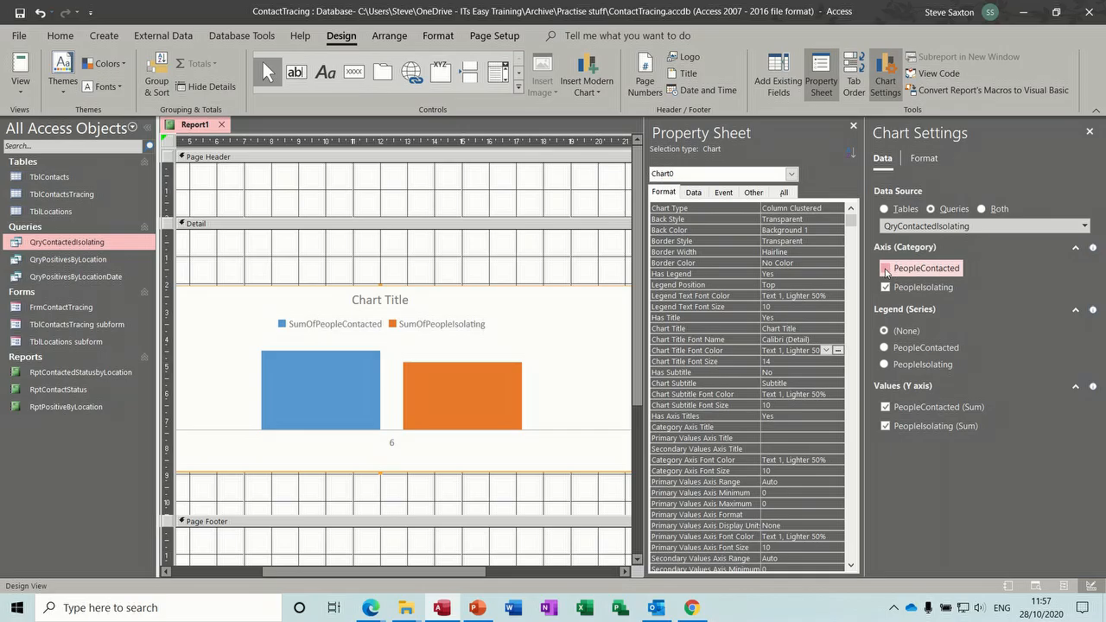
{"action": "left_click", "coordinate": [885, 269]}
{"action": "left_click", "coordinate": [885, 269]}
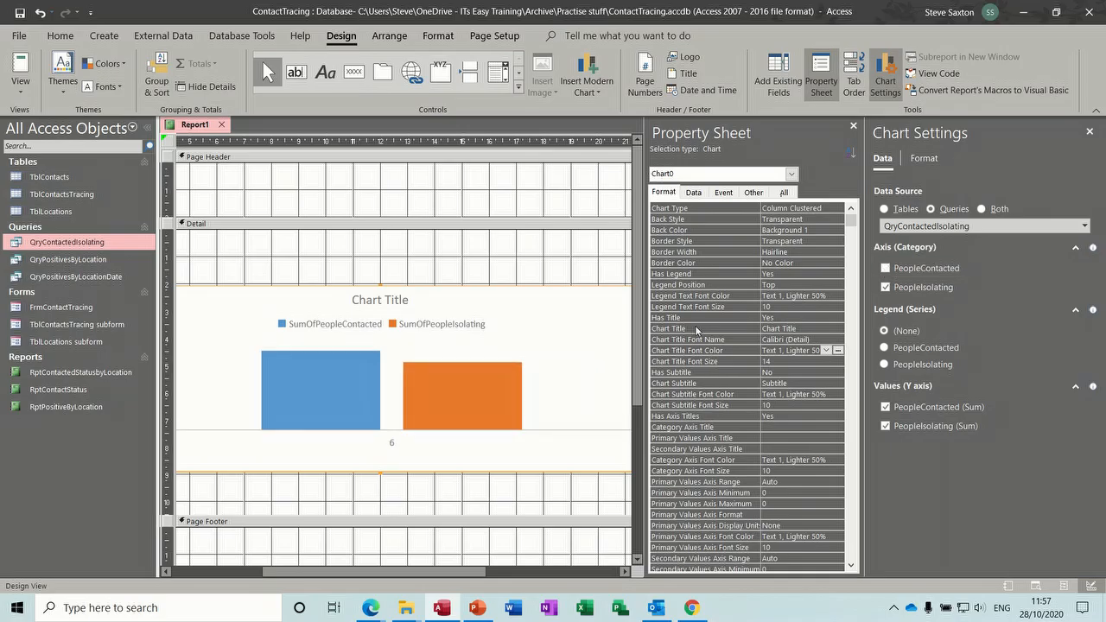
{"action": "left_click", "coordinate": [889, 273]}
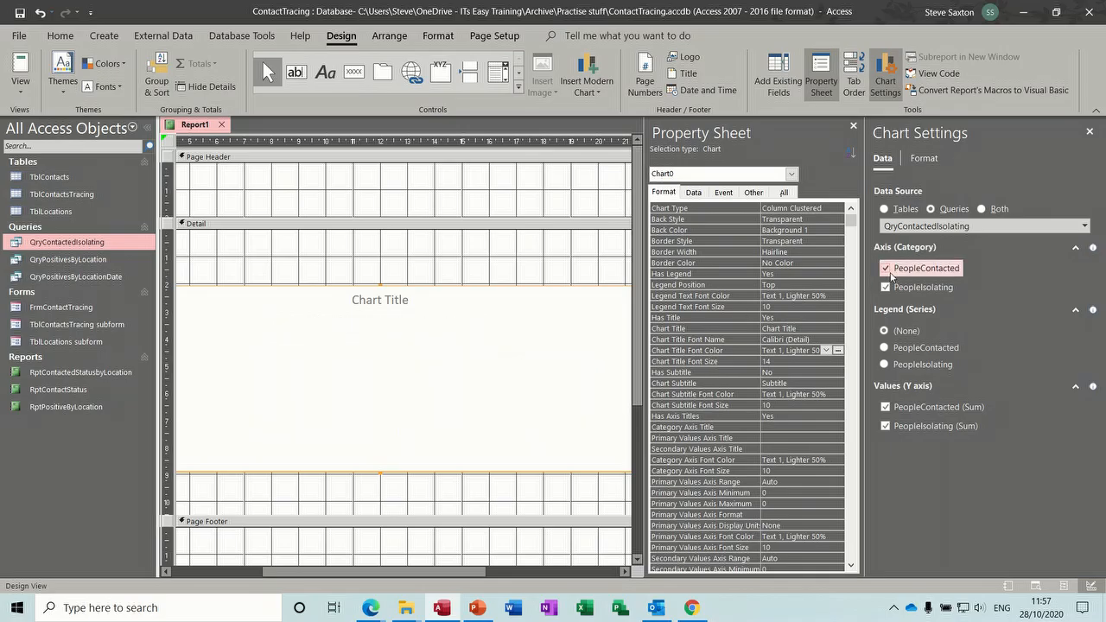
{"action": "left_click", "coordinate": [891, 276]}
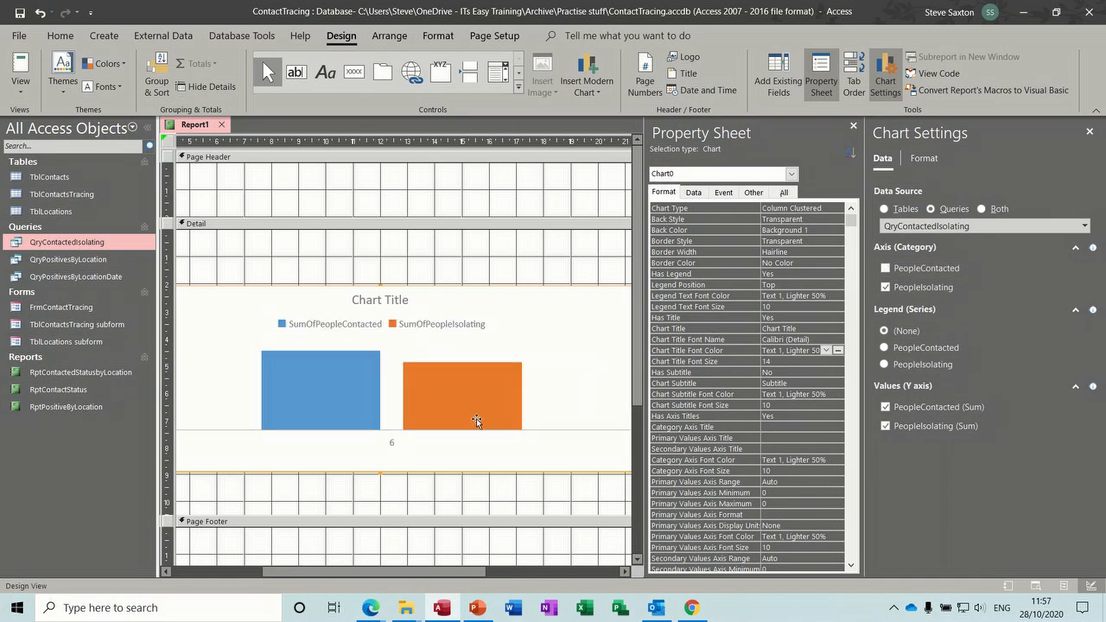
{"action": "left_click", "coordinate": [885, 289]}
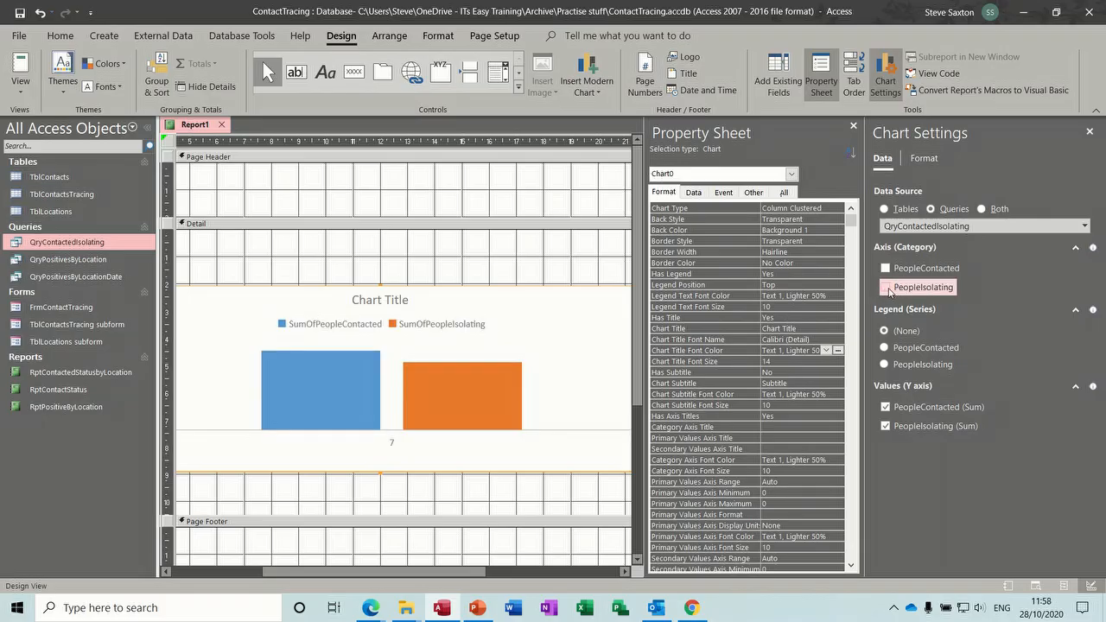
{"action": "left_click", "coordinate": [886, 406]}
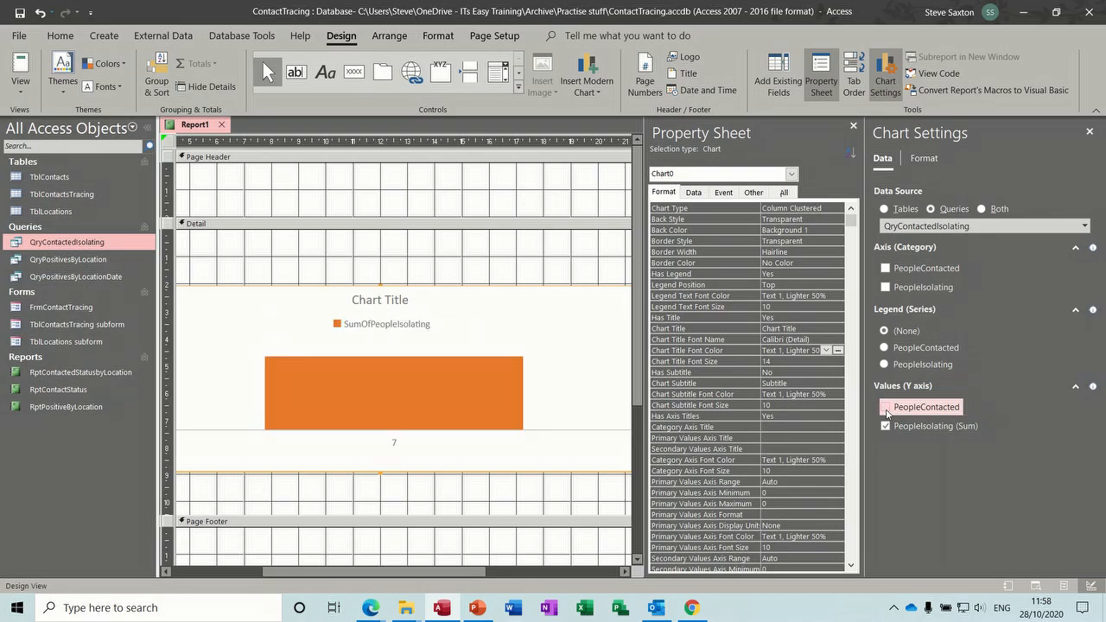
{"action": "left_click", "coordinate": [885, 409]}
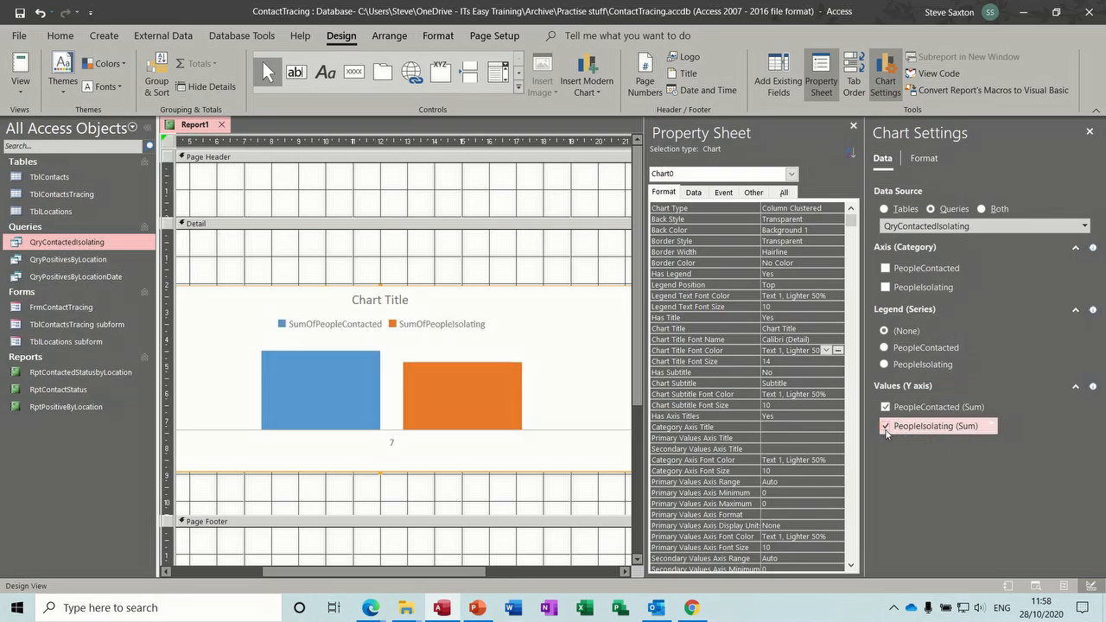
{"action": "left_click", "coordinate": [885, 428]}
{"action": "left_click", "coordinate": [886, 427]}
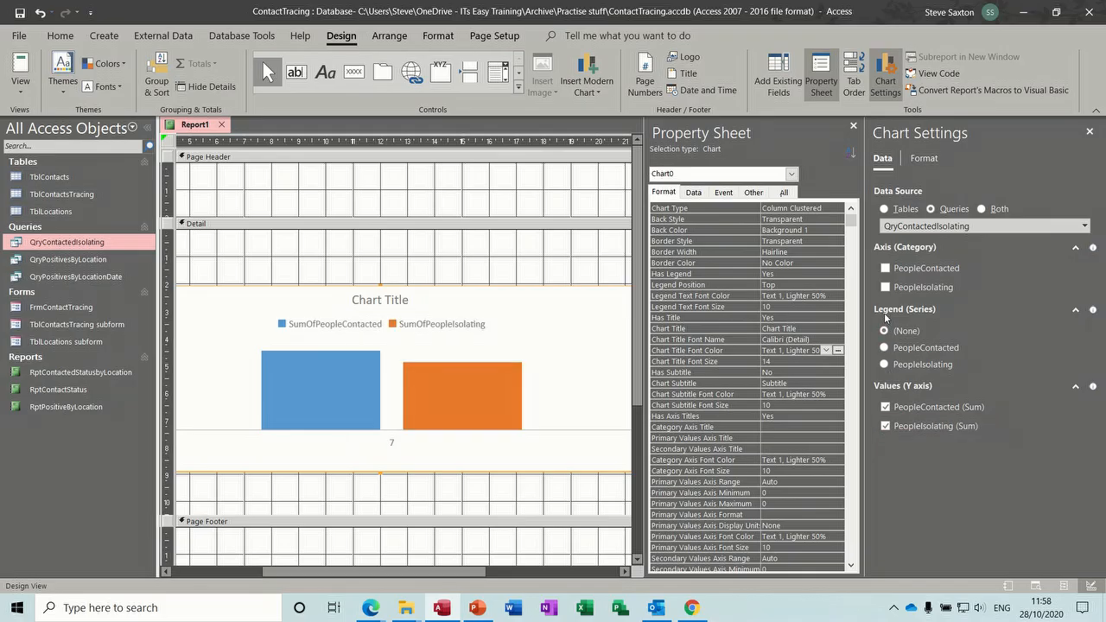
{"action": "left_click", "coordinate": [885, 269]}
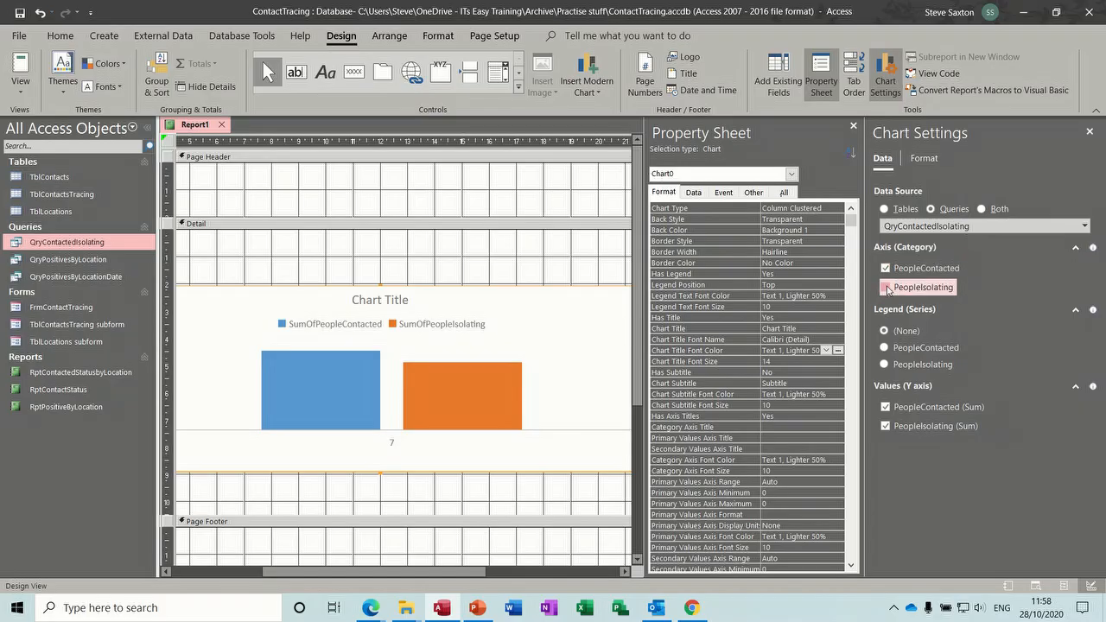
{"action": "left_click", "coordinate": [885, 288]}
{"action": "left_click", "coordinate": [886, 269]}
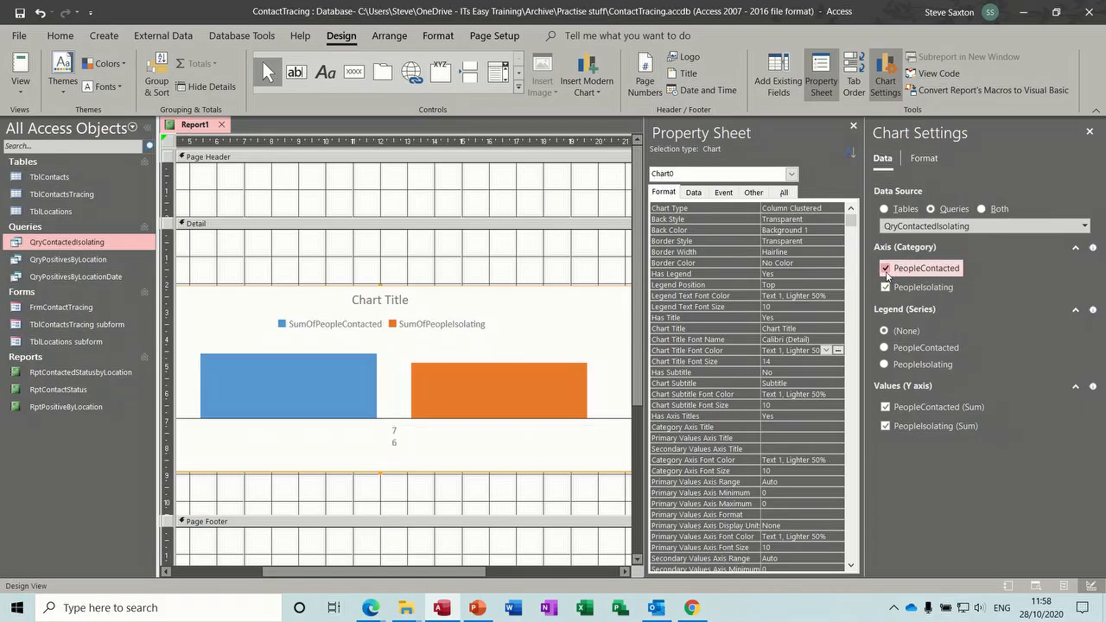
{"action": "left_click", "coordinate": [887, 288]}
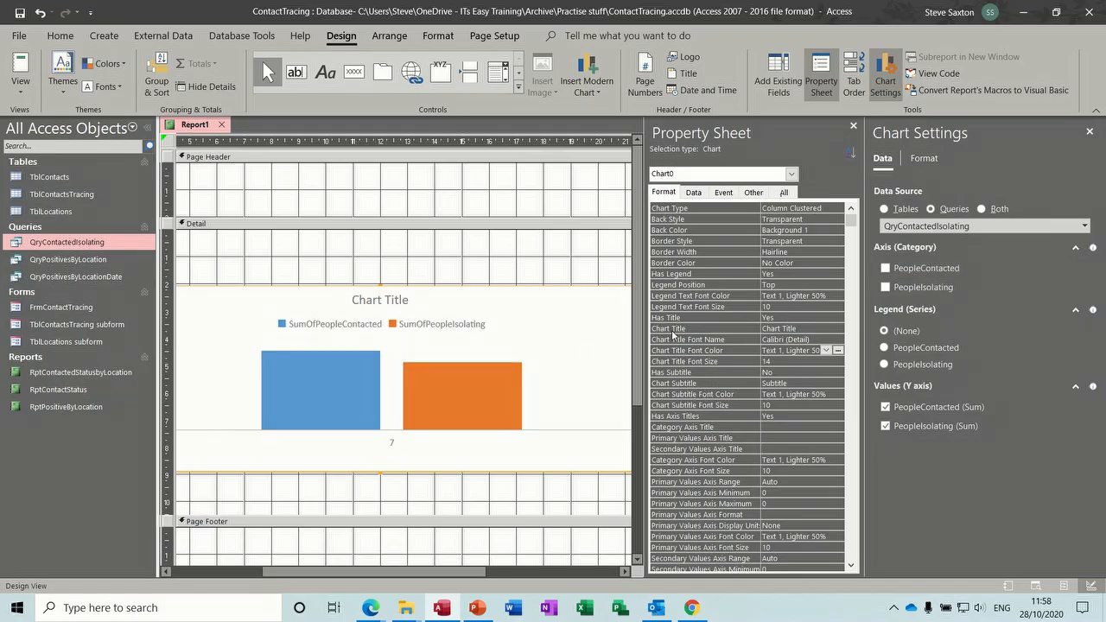
- Replace the chart title with Contacted in the chart's properties
{"action": "left_click", "coordinate": [801, 328]}
{"action": "left_click_drag", "start_coordinate": [801, 328], "coordinate": [761, 329]}
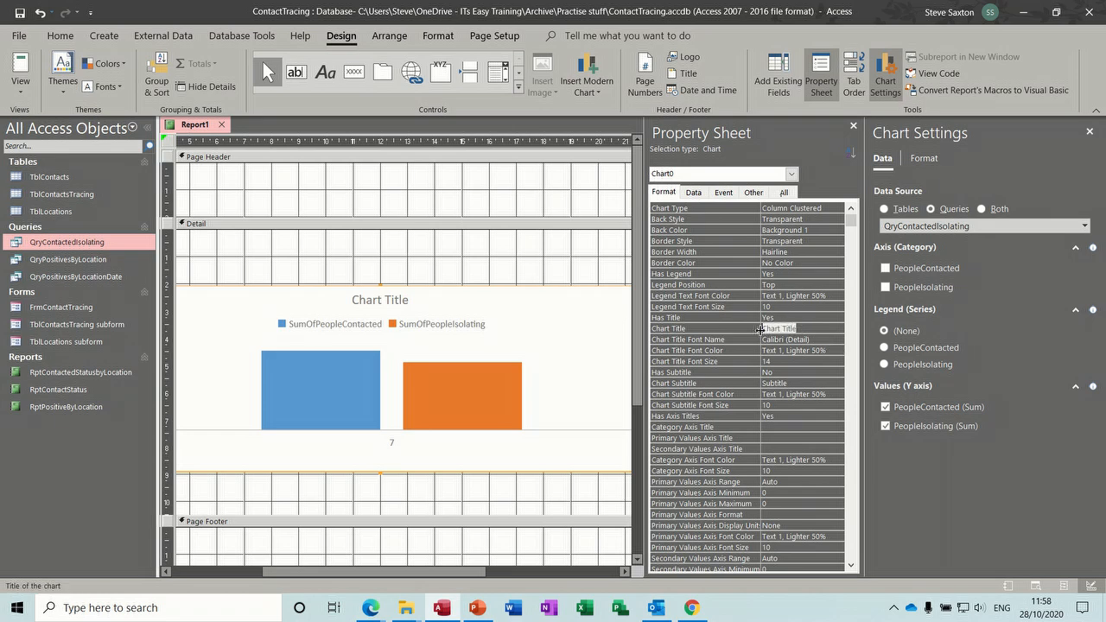
{"action": "key", "text": "Delete"}
{"action": "left_click", "coordinate": [802, 372]}
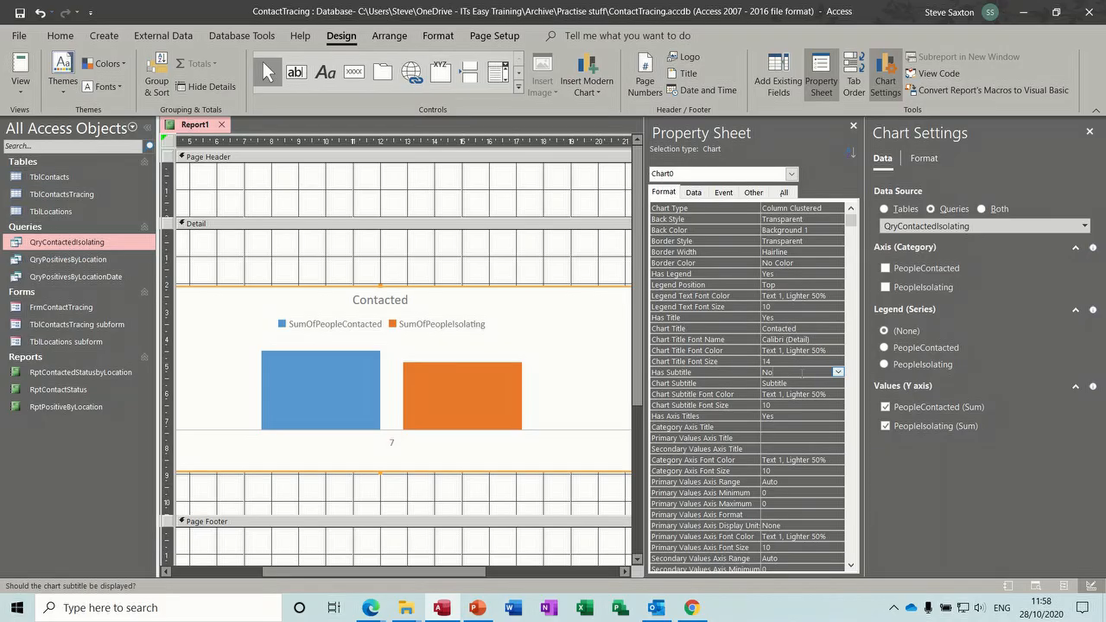
- Turn on data labels for both the SumOfPeopleContacted and SumOfPeopleIsolating series
{"action": "left_click", "coordinate": [923, 162]}
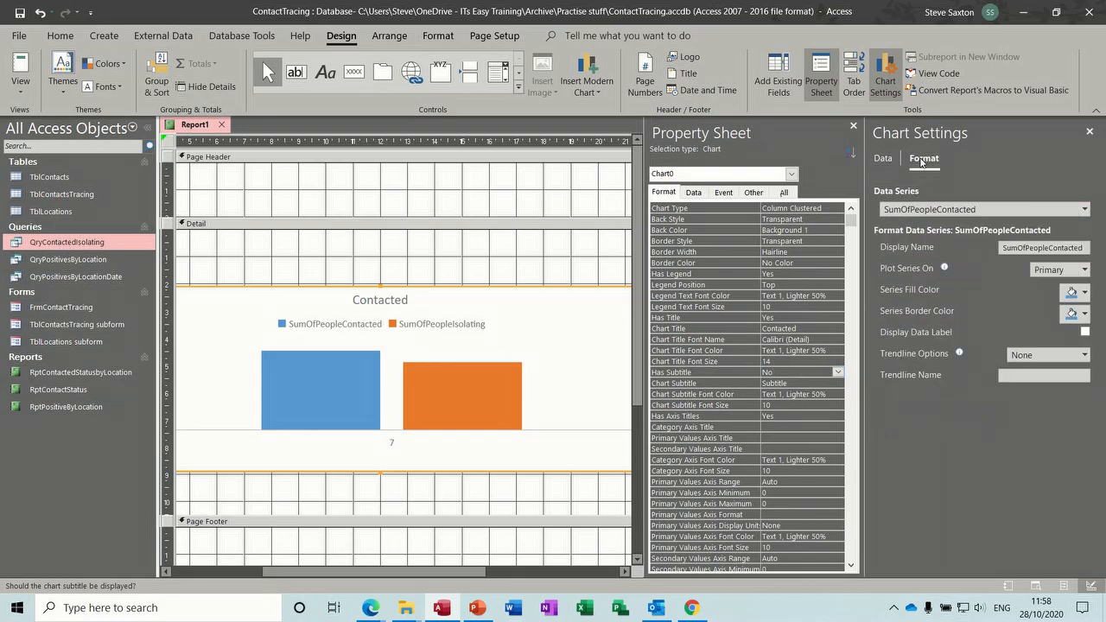
{"action": "left_click", "coordinate": [1085, 332]}
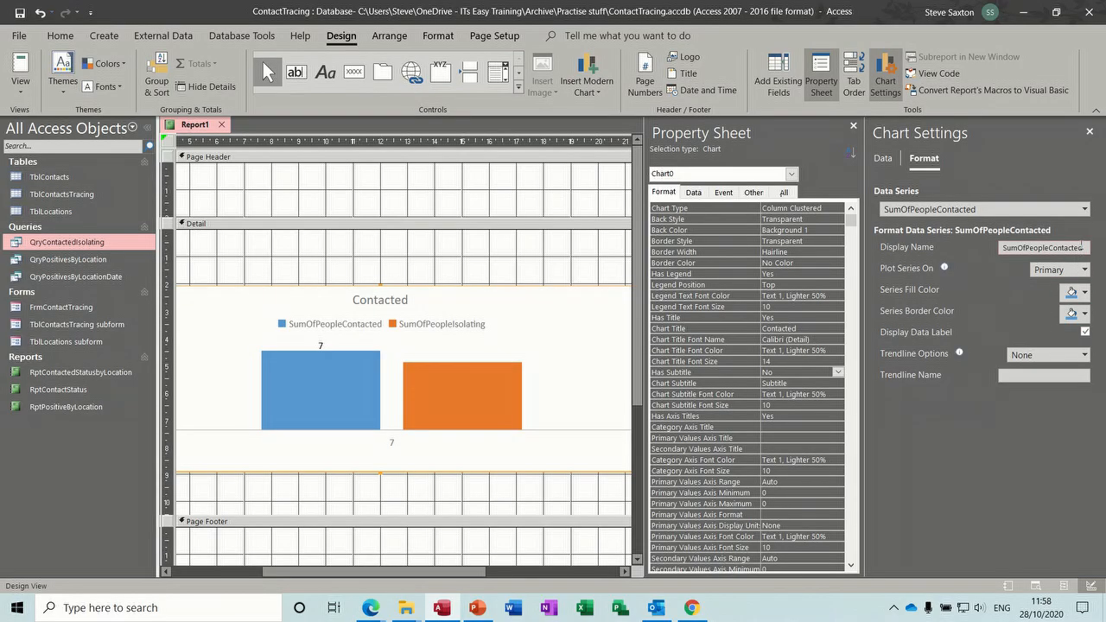
{"action": "left_click", "coordinate": [1084, 209]}
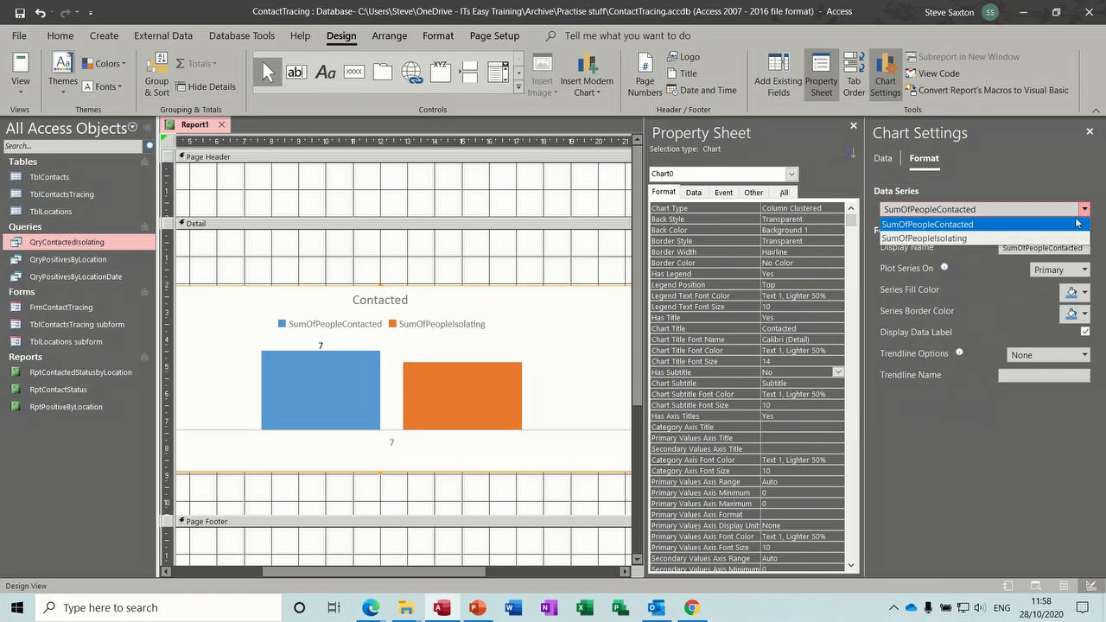
{"action": "left_click", "coordinate": [1059, 239]}
{"action": "left_click", "coordinate": [1085, 332]}
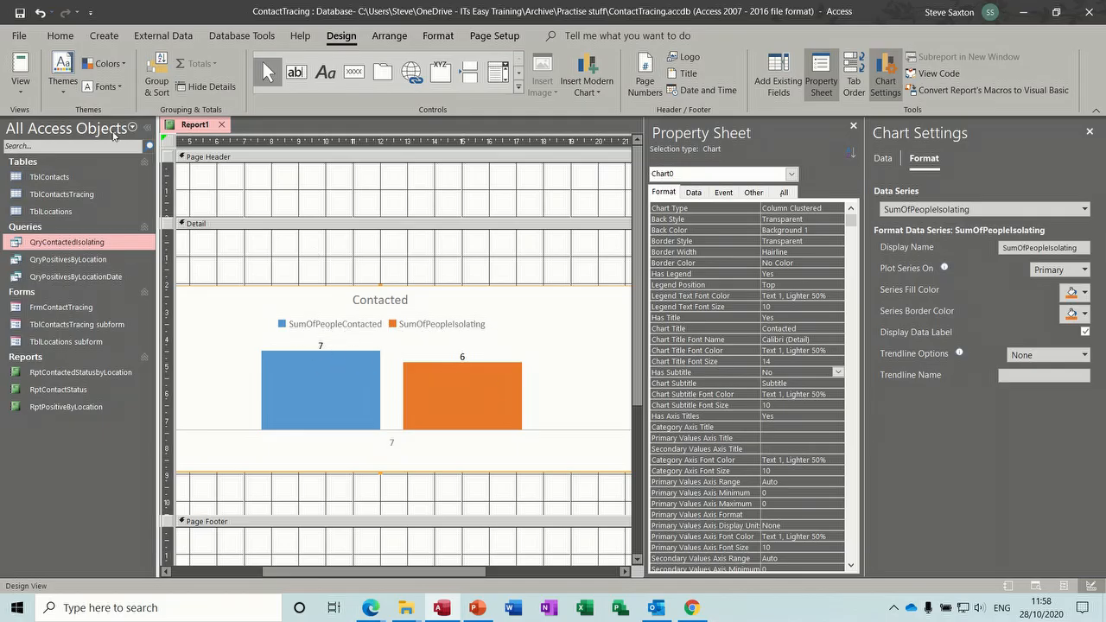
- Preview the chart report in Report View and save it as RptContacted
{"action": "left_click", "coordinate": [20, 65]}
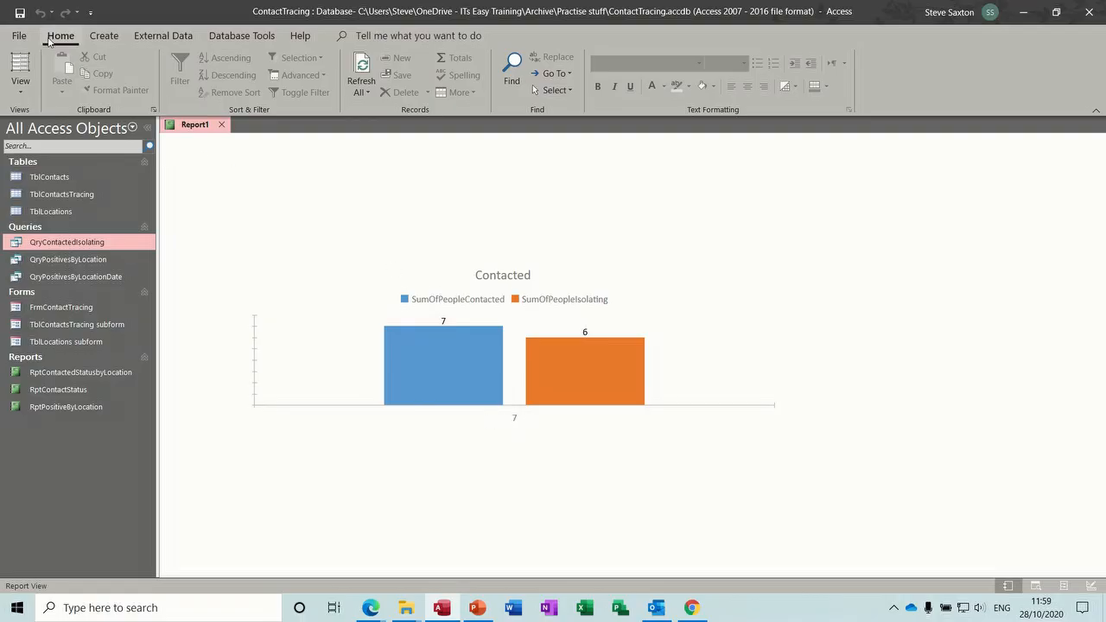
{"action": "left_click", "coordinate": [19, 13]}
{"action": "type", "text": "RptContacted"}
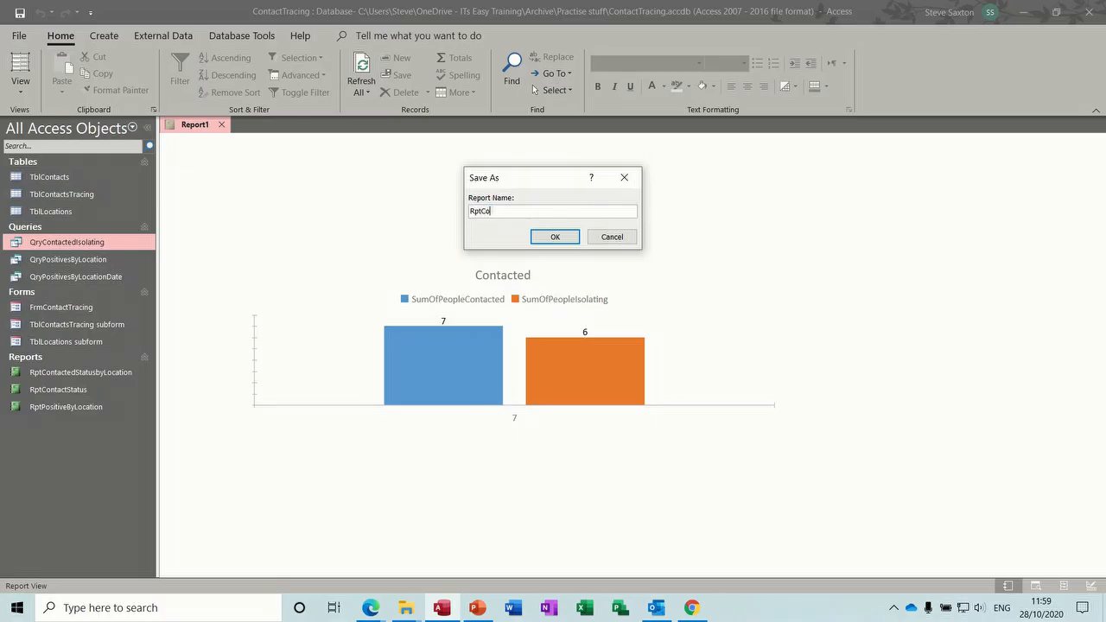
{"action": "left_click", "coordinate": [554, 236]}
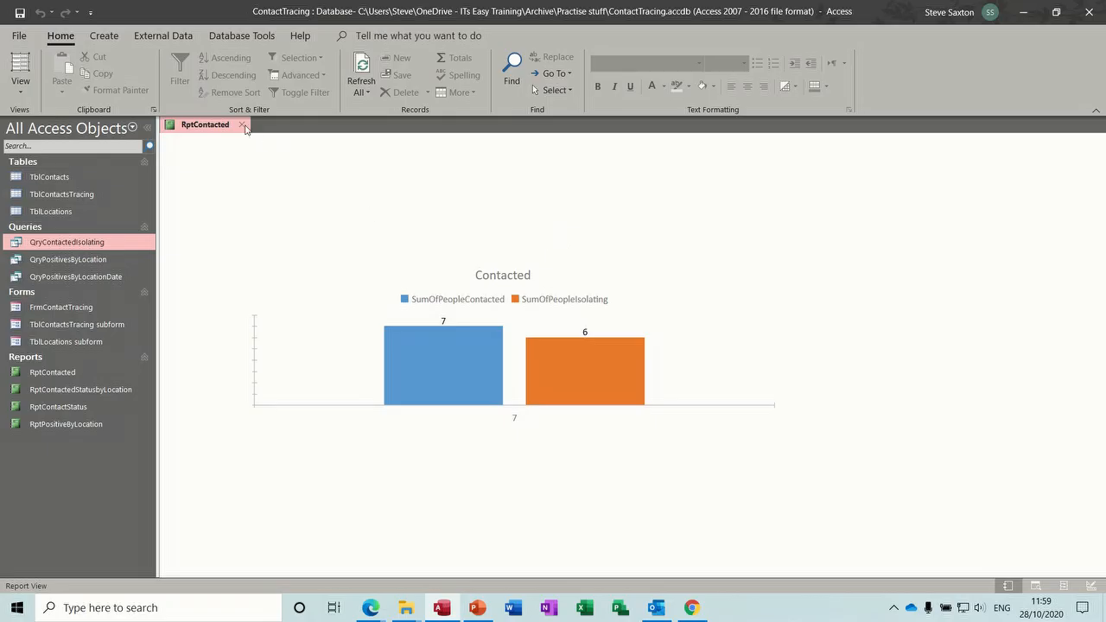
- Close the report and open the FrmContactTracing form to browse through its records
{"action": "left_click", "coordinate": [243, 125]}
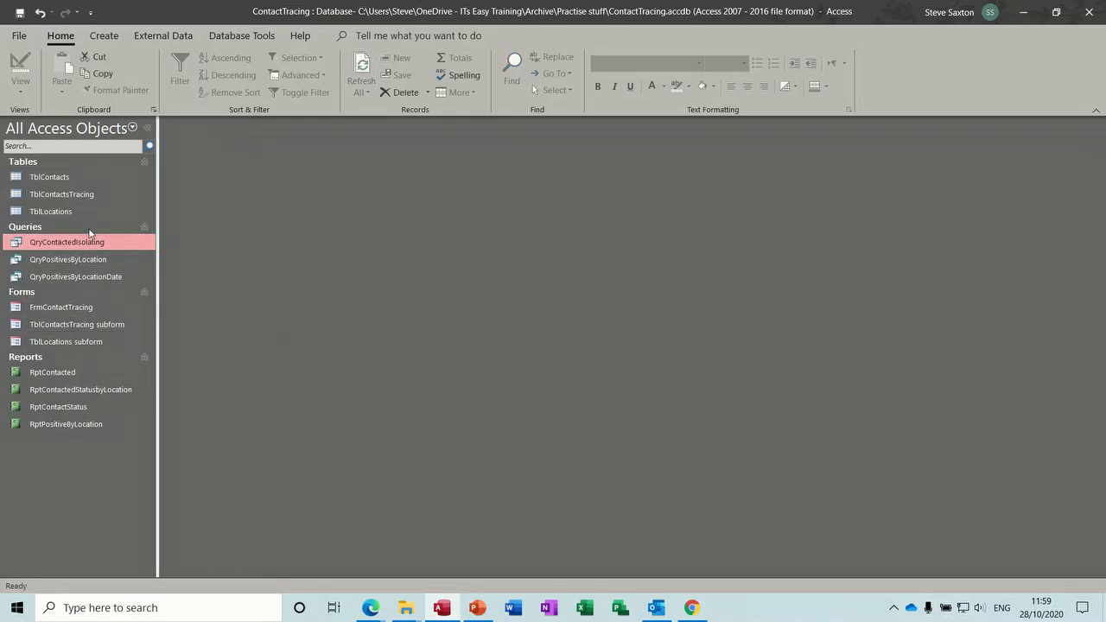
{"action": "left_click", "coordinate": [69, 310]}
{"action": "double_click", "coordinate": [68, 310]}
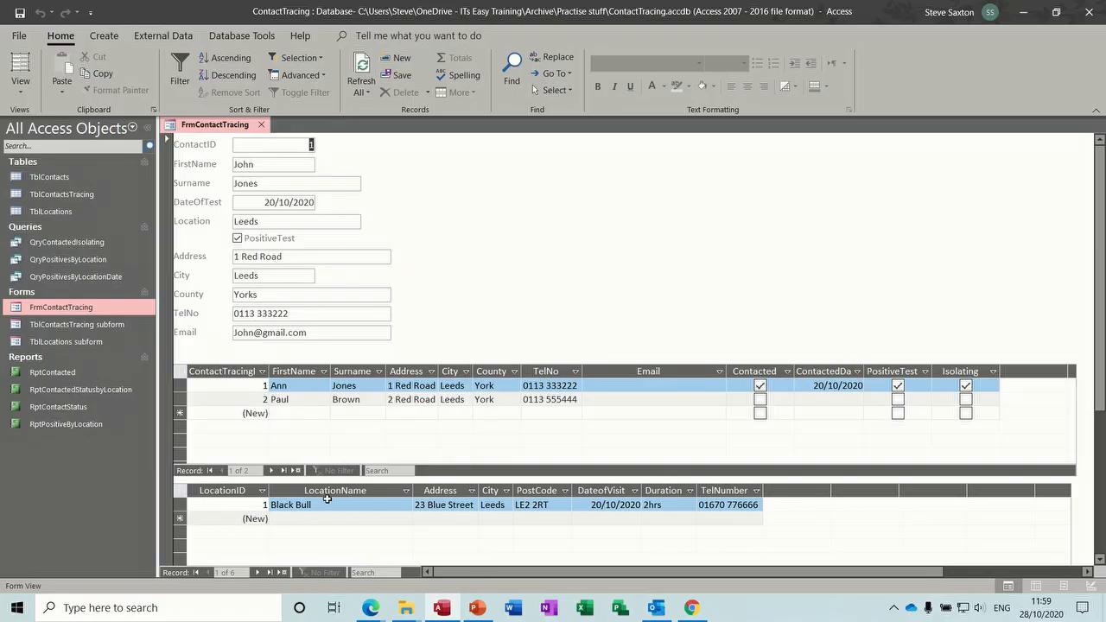
{"action": "left_click", "coordinate": [256, 573]}
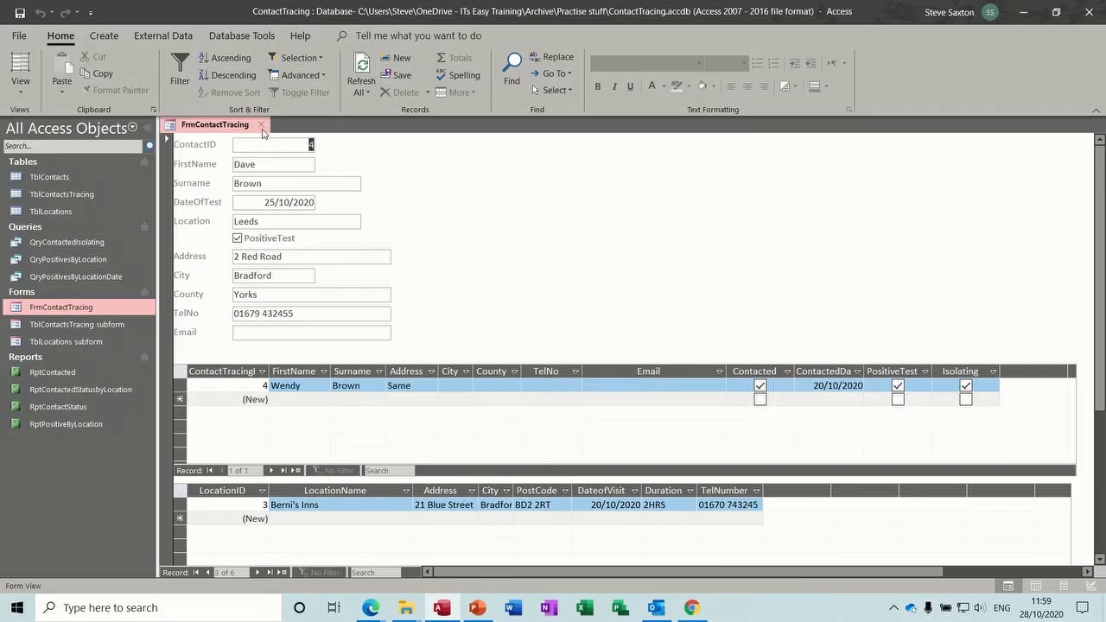
- Open the QryContactedIsolating, QryPositivesByLocation and QryPositivesByLocationDate queries to review their results
{"action": "double_click", "coordinate": [57, 244]}
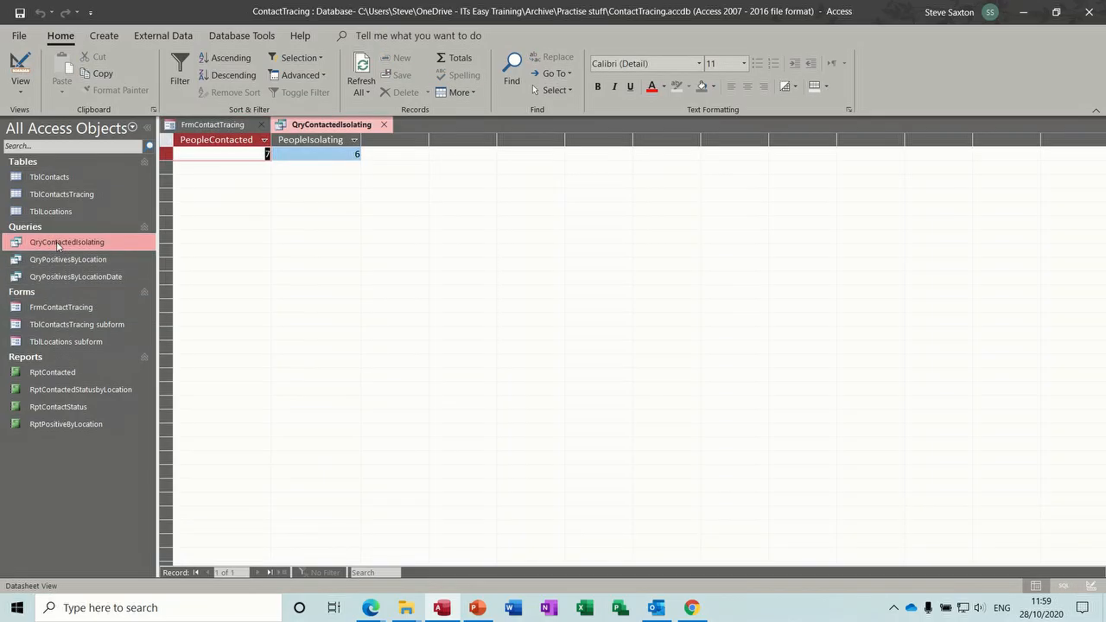
{"action": "double_click", "coordinate": [60, 261]}
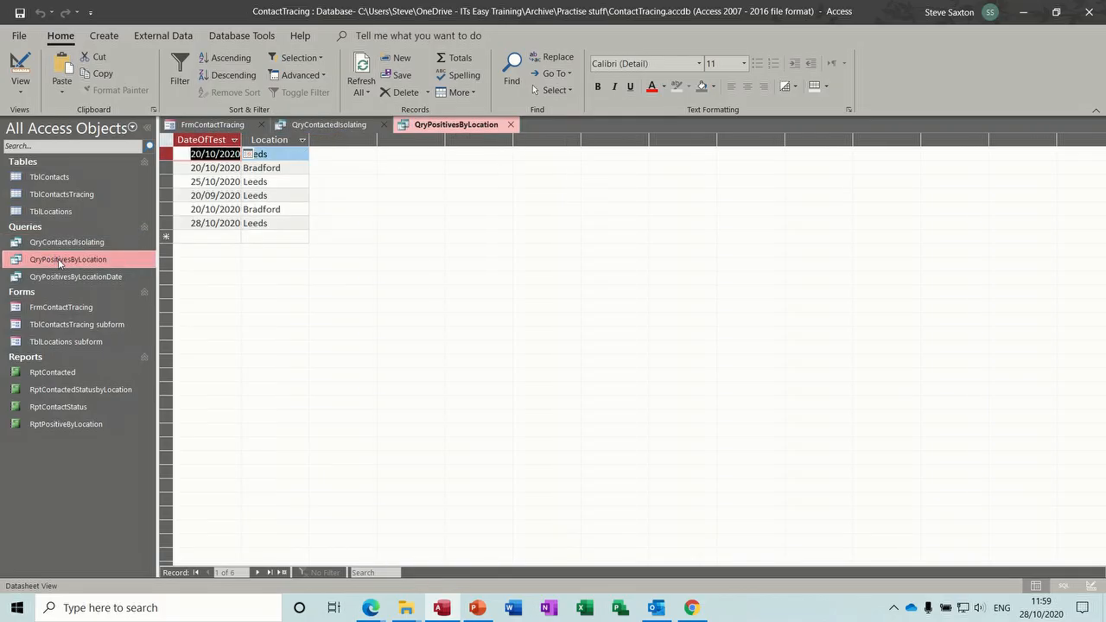
{"action": "double_click", "coordinate": [67, 278]}
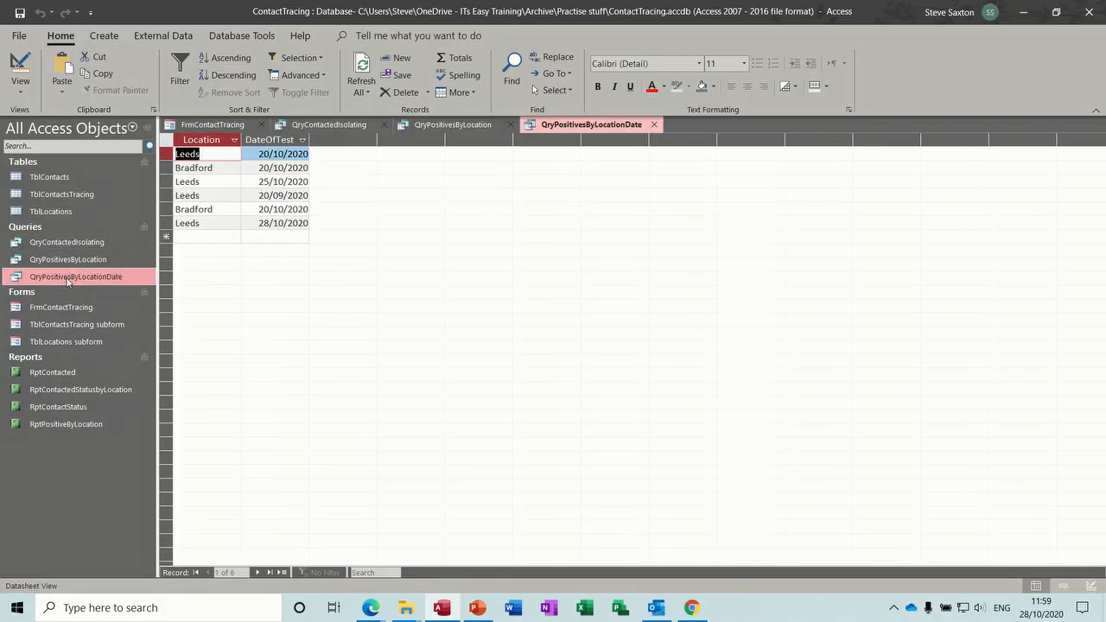
- Open the RptContacted, RptContactedStatusbyLocation, RptContactStatus and RptPositiveByLocation reports to review their charts, and return to the FrmContactTracing form
{"action": "left_click", "coordinate": [55, 372]}
{"action": "double_click", "coordinate": [55, 371]}
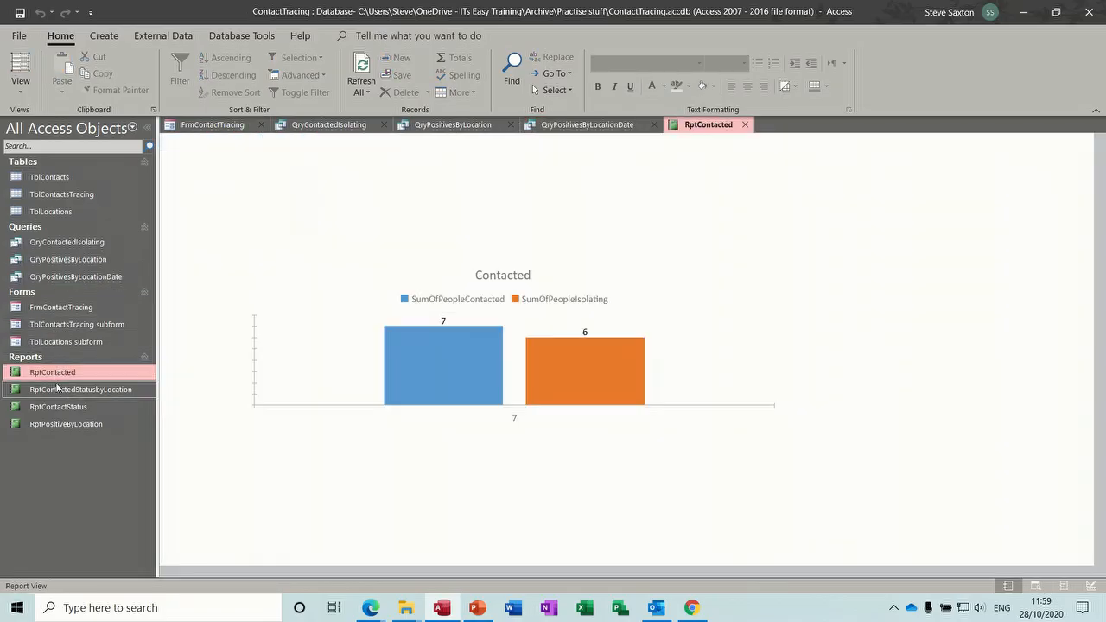
{"action": "double_click", "coordinate": [58, 390]}
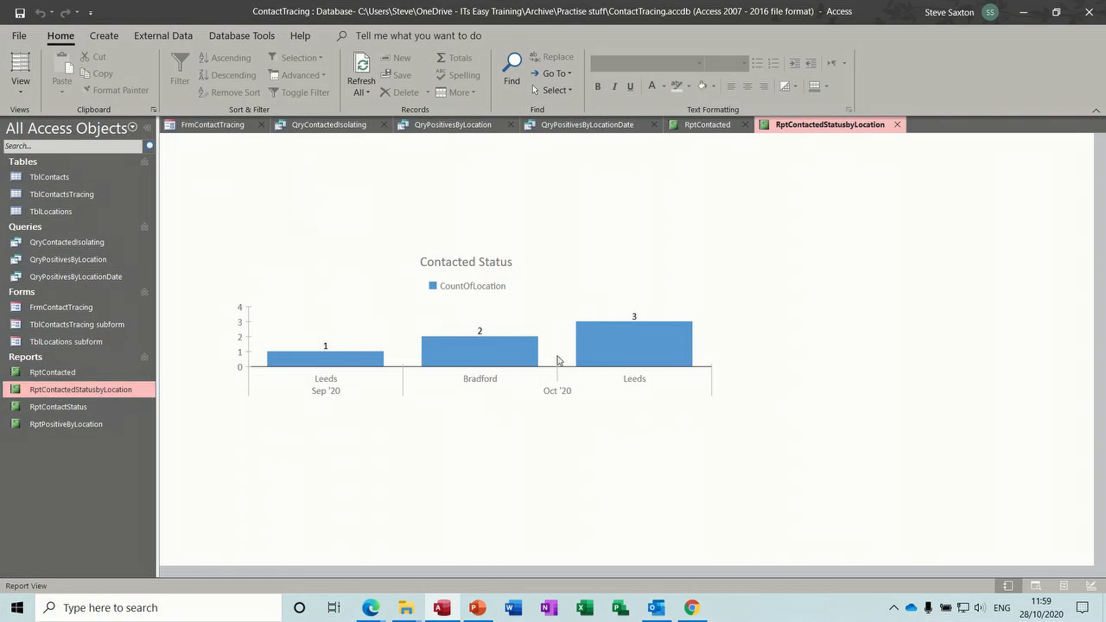
{"action": "left_click", "coordinate": [87, 409]}
{"action": "double_click", "coordinate": [87, 411]}
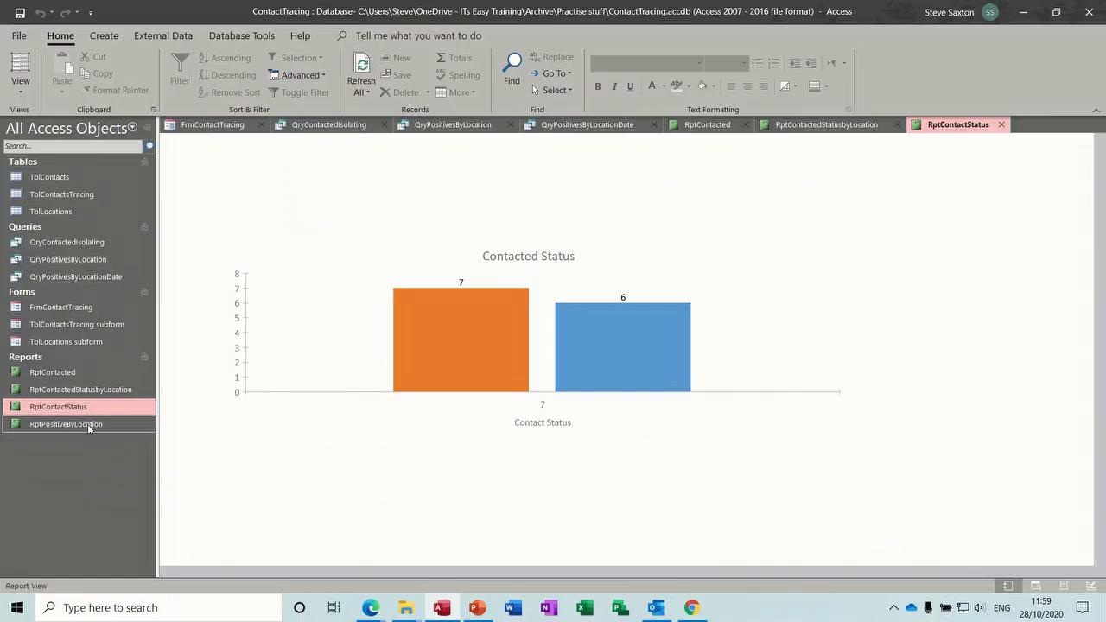
{"action": "double_click", "coordinate": [87, 424]}
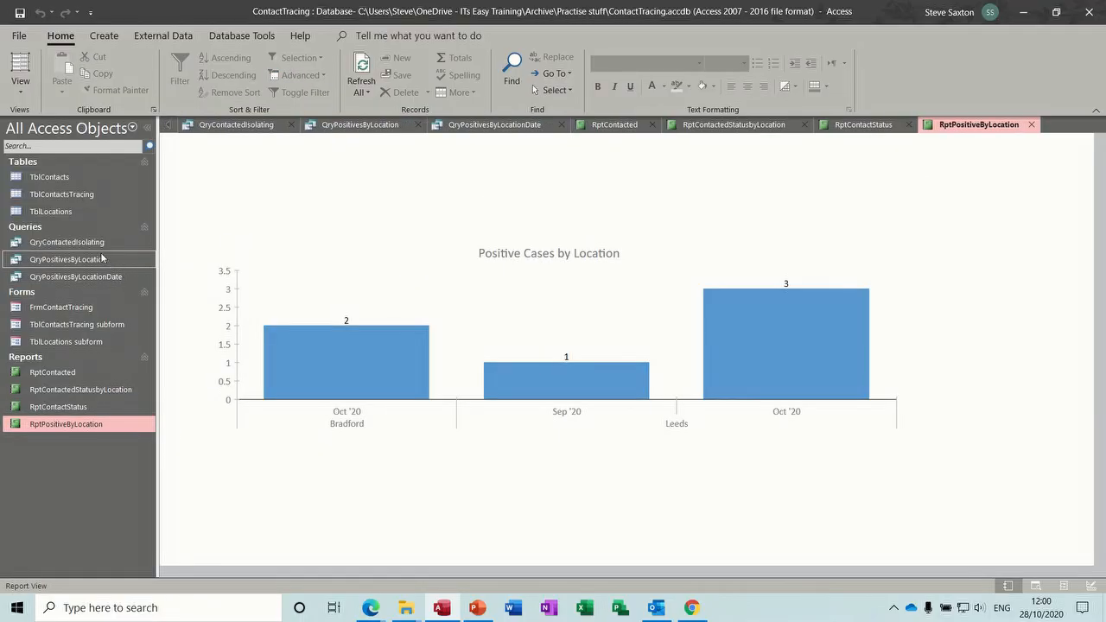
{"action": "double_click", "coordinate": [91, 307]}
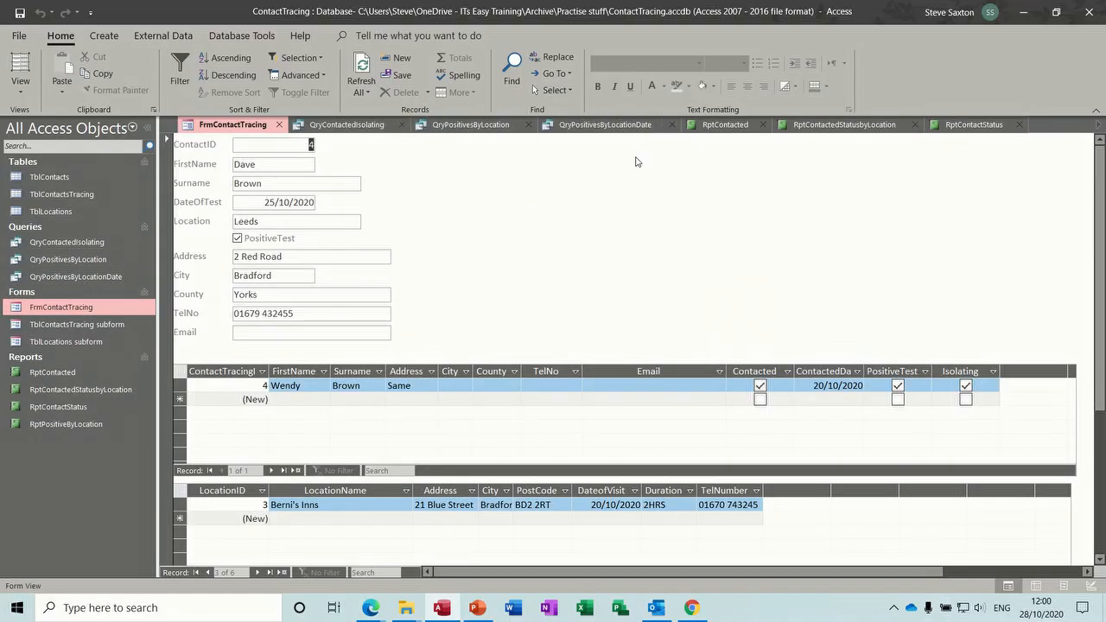